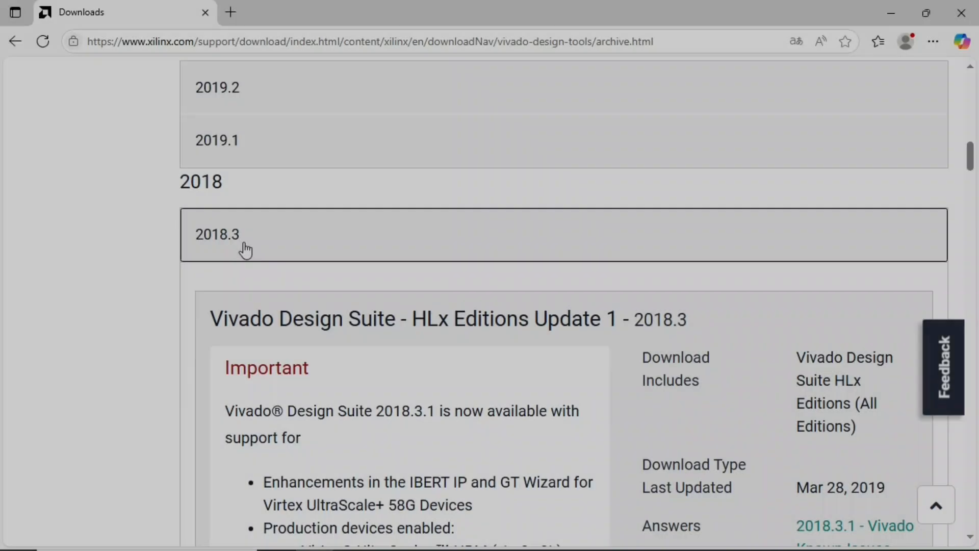
# - Open the Vivado HLx 2018.3 All OS installer Single-File Download from the 2018.3 Full Product Installation section
pyautogui.scroll(-6, 486, 274)
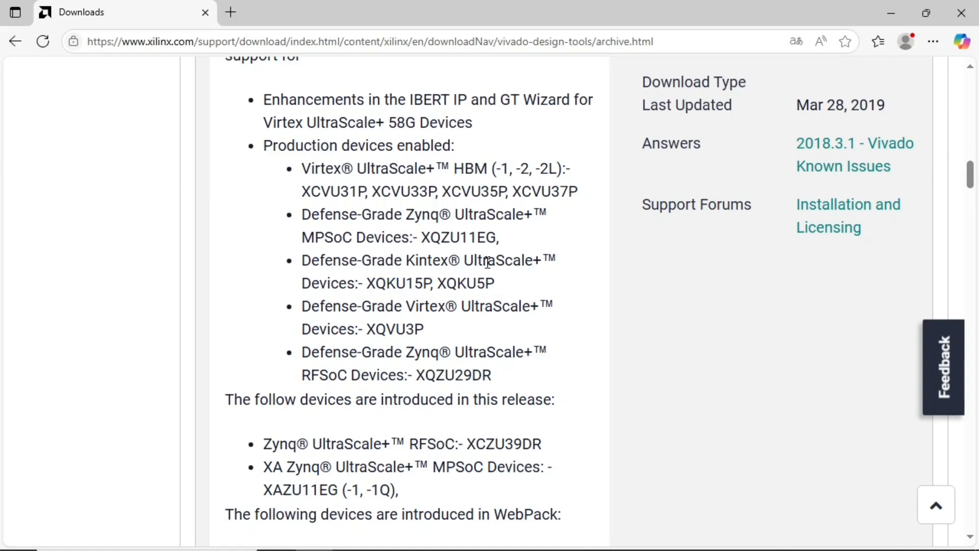
pyautogui.scroll(-5, 487, 263)
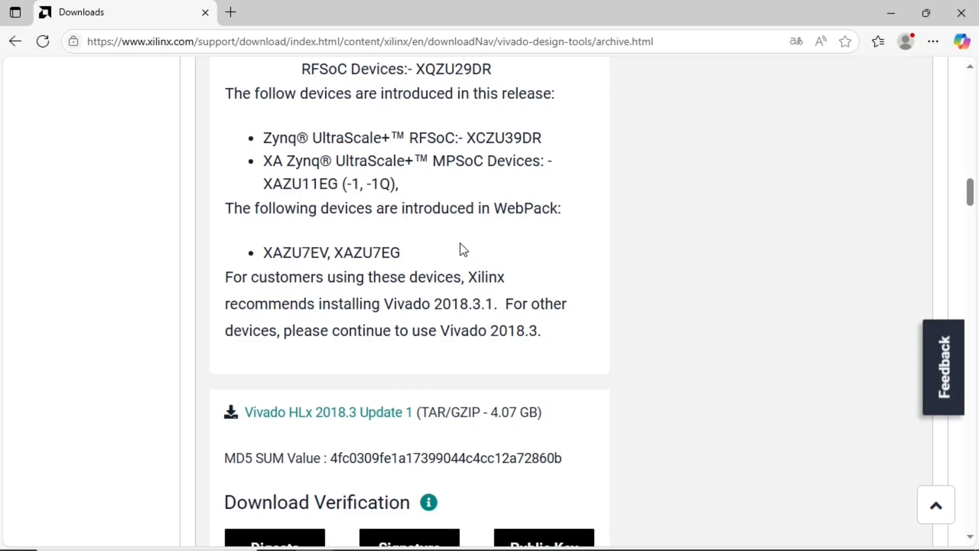
pyautogui.scroll(-1, 458, 244)
pyautogui.scroll(-1, 439, 234)
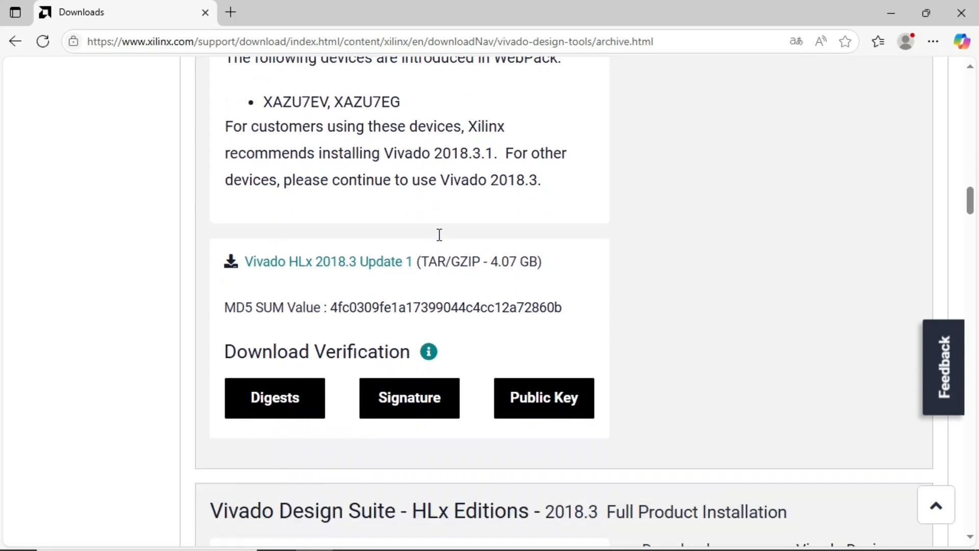
pyautogui.scroll(-1, 430, 221)
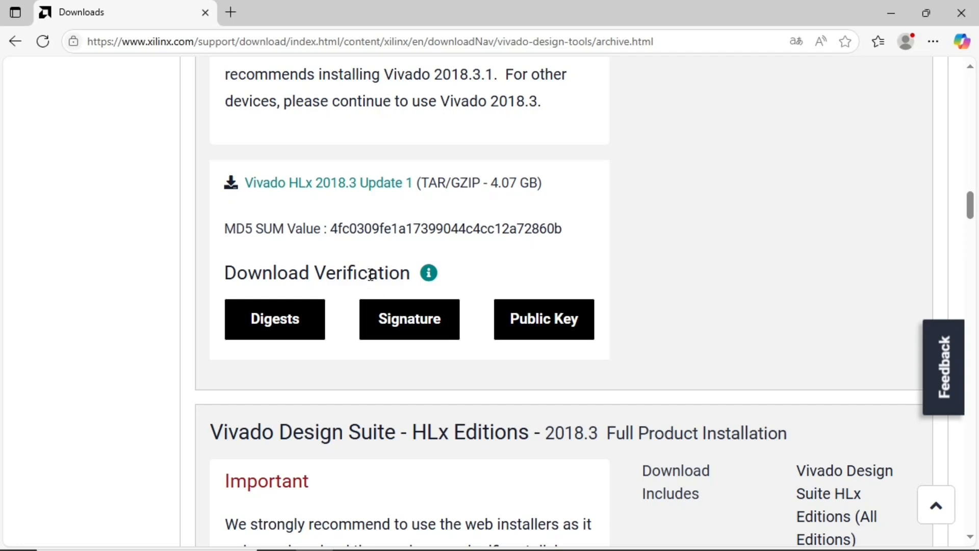
pyautogui.scroll(-5, 371, 274)
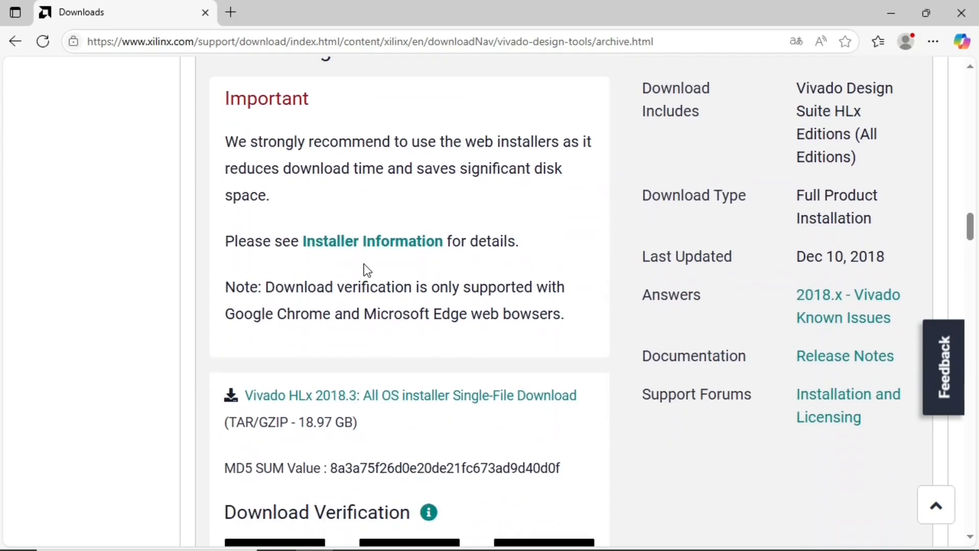
pyautogui.scroll(-2, 366, 269)
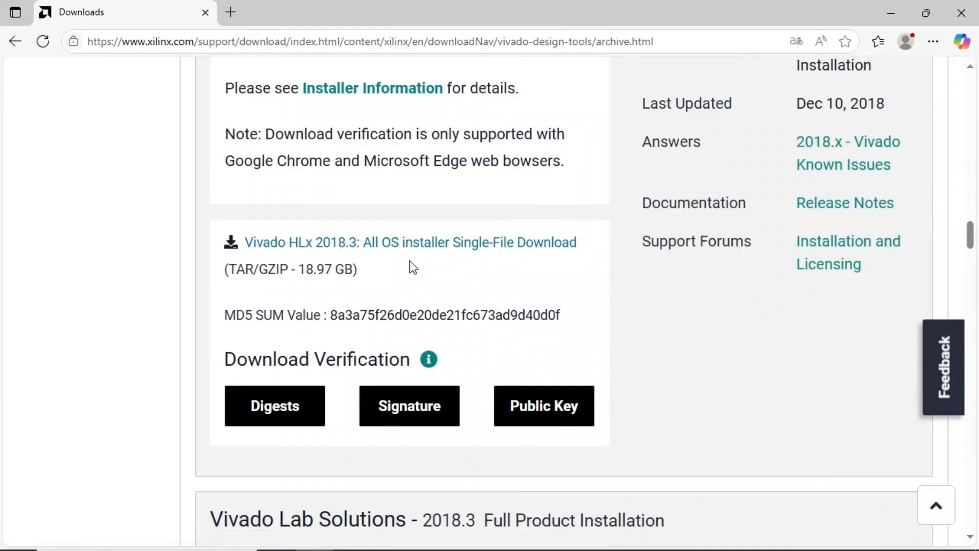
pyautogui.click(403, 245)
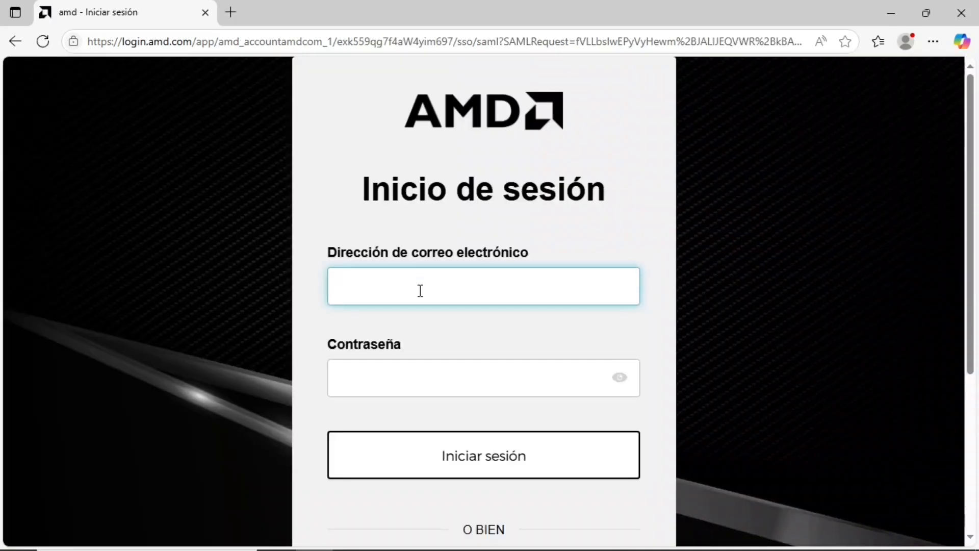
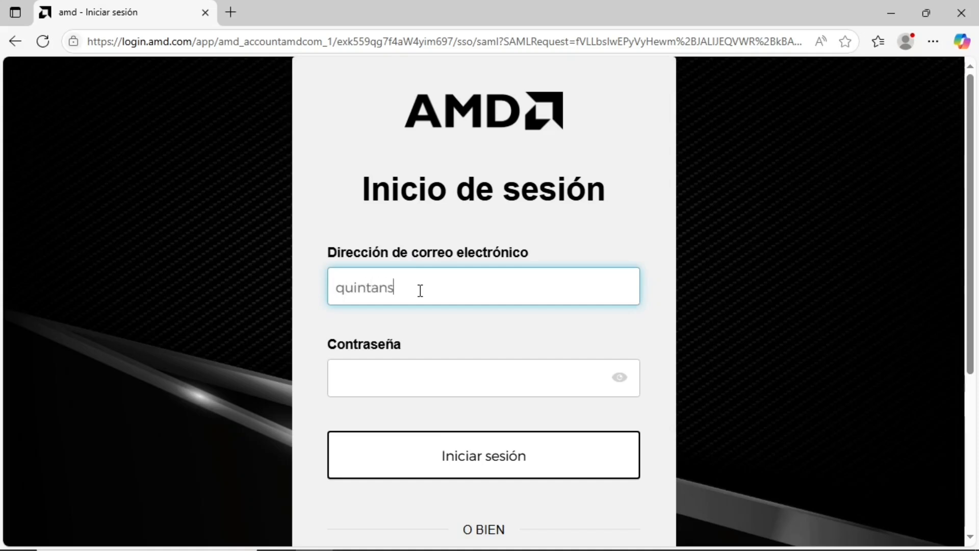
# - Sign in to the AMD account with the e-mail address and account password, and decline saving the password in the browser
pyautogui.press('Tab')
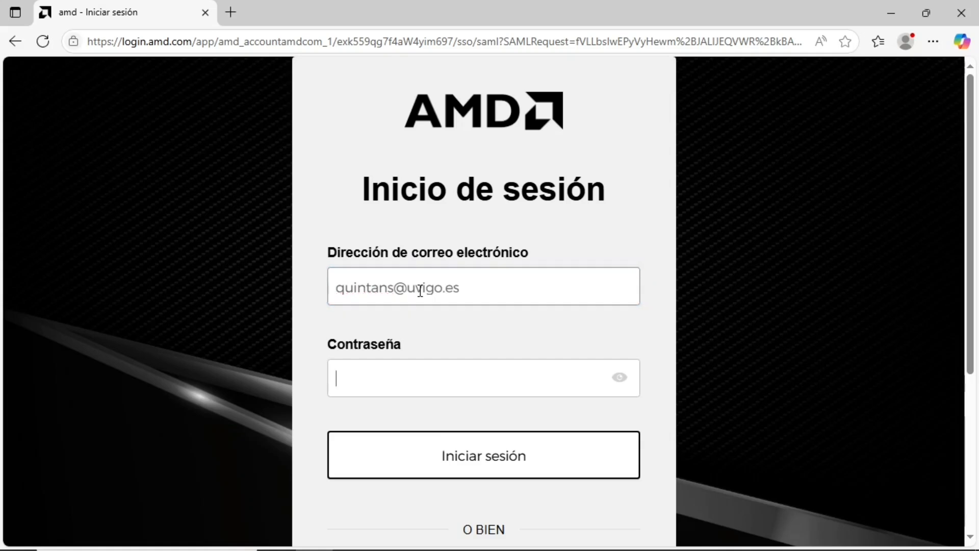
pyautogui.write('•••••••')
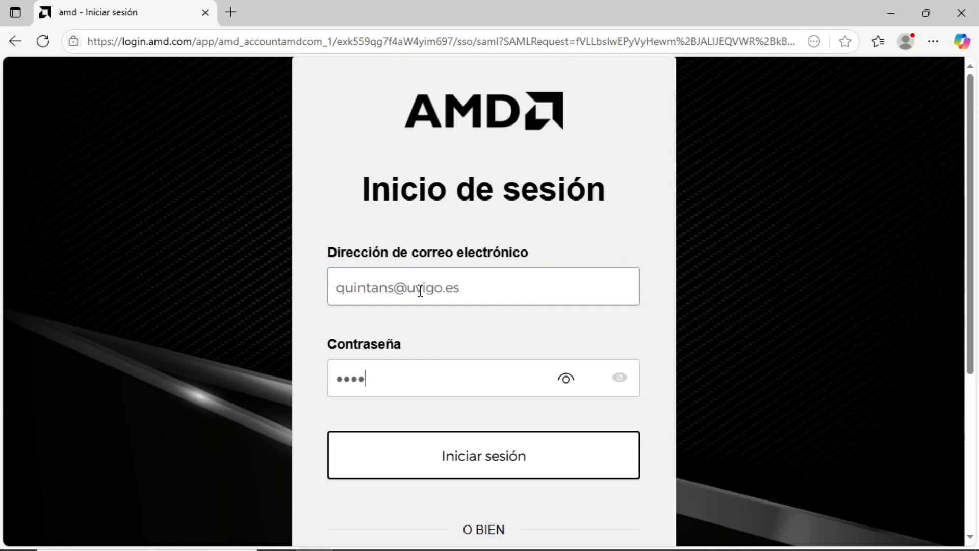
pyautogui.write('•••••••••')
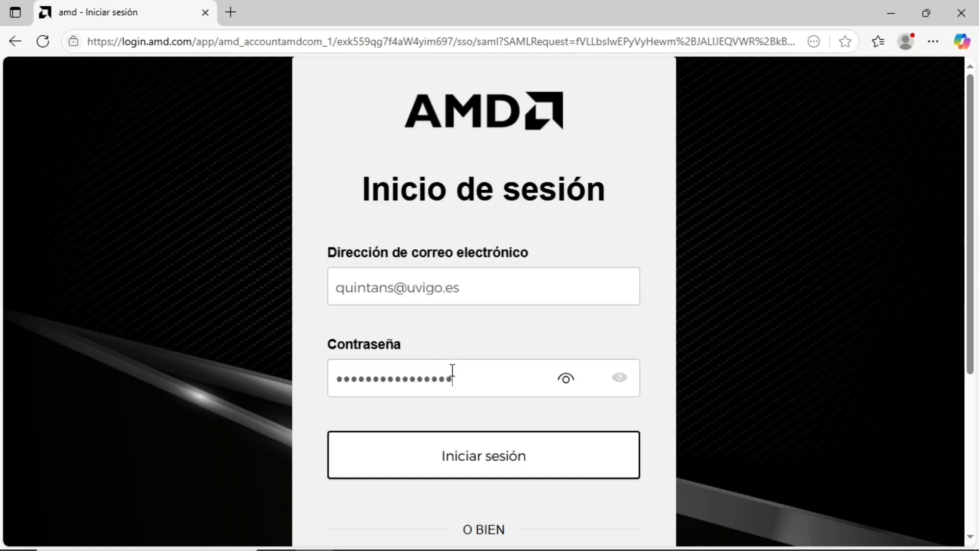
pyautogui.click(500, 457)
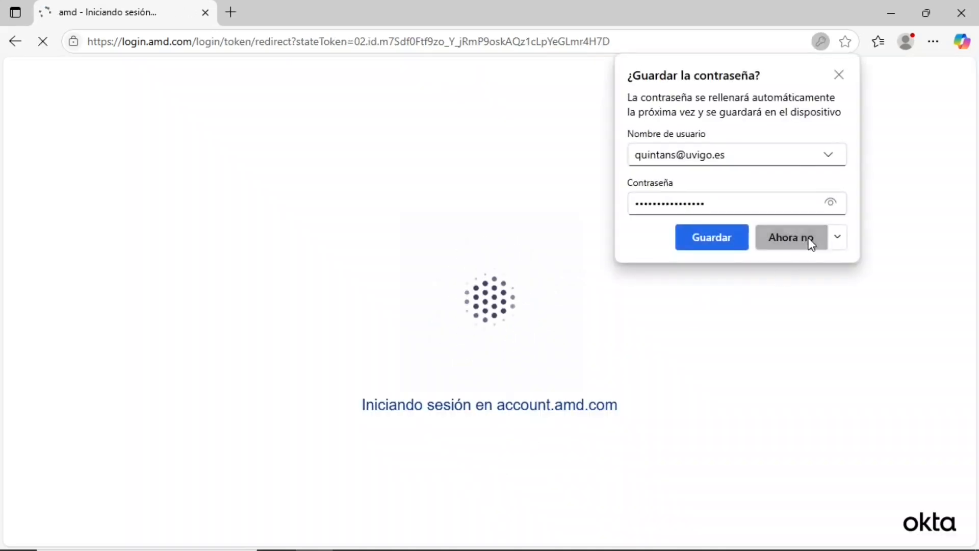
pyautogui.click(811, 239)
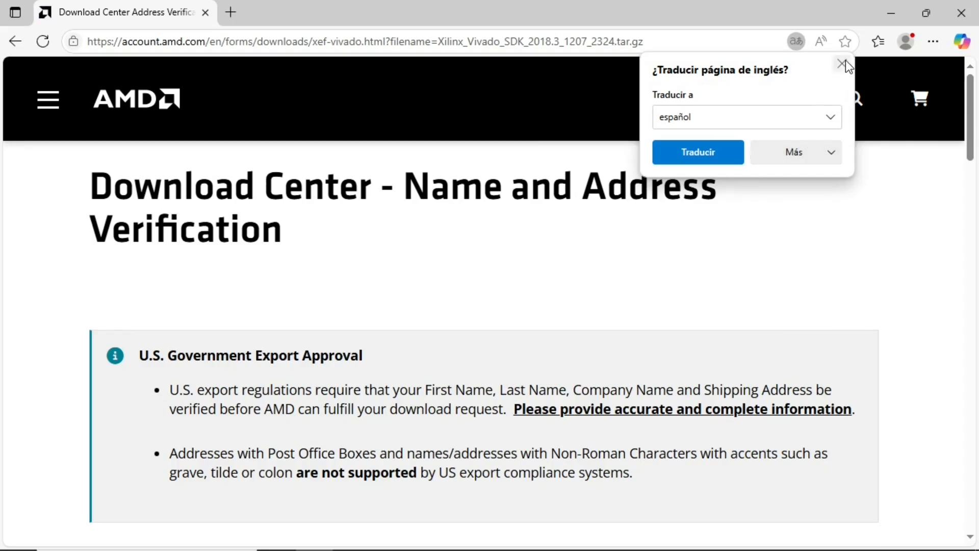
# - Dismiss the translation offer, then review the prefilled name and address form and download Xilinx_Vivado_SDK_2018.3_1207_2324.tar.gz
pyautogui.click(842, 64)
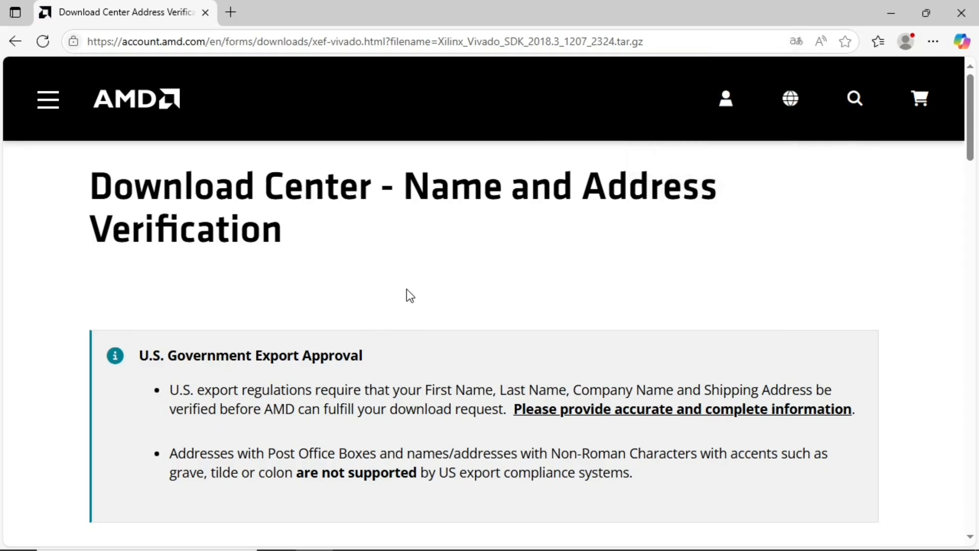
pyautogui.scroll(-5, 407, 289)
pyautogui.scroll(-2, 406, 289)
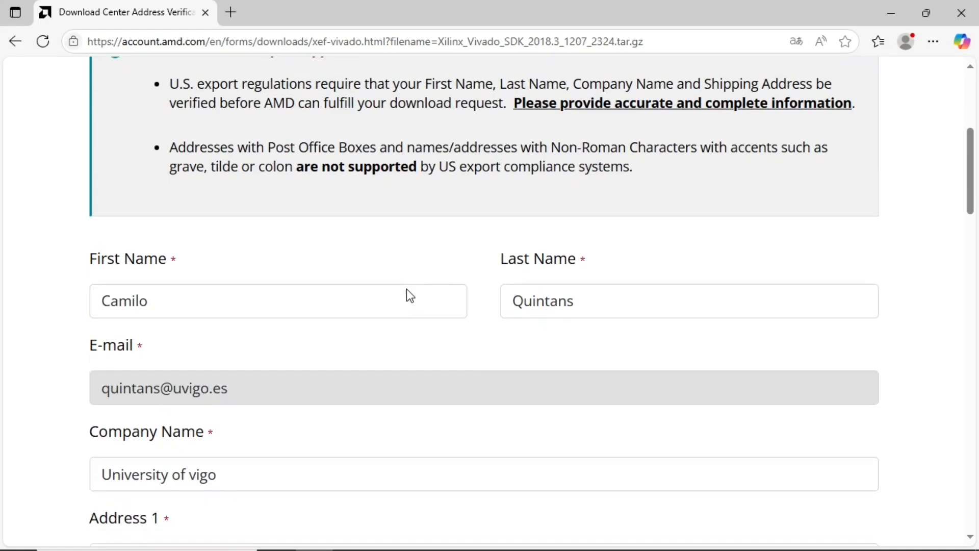
pyautogui.scroll(-6, 408, 289)
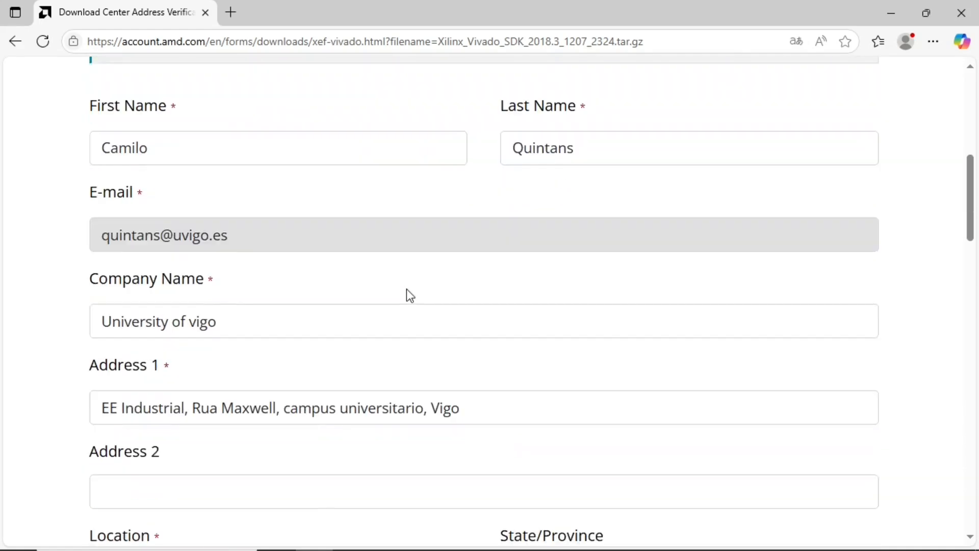
pyautogui.scroll(-6, 409, 296)
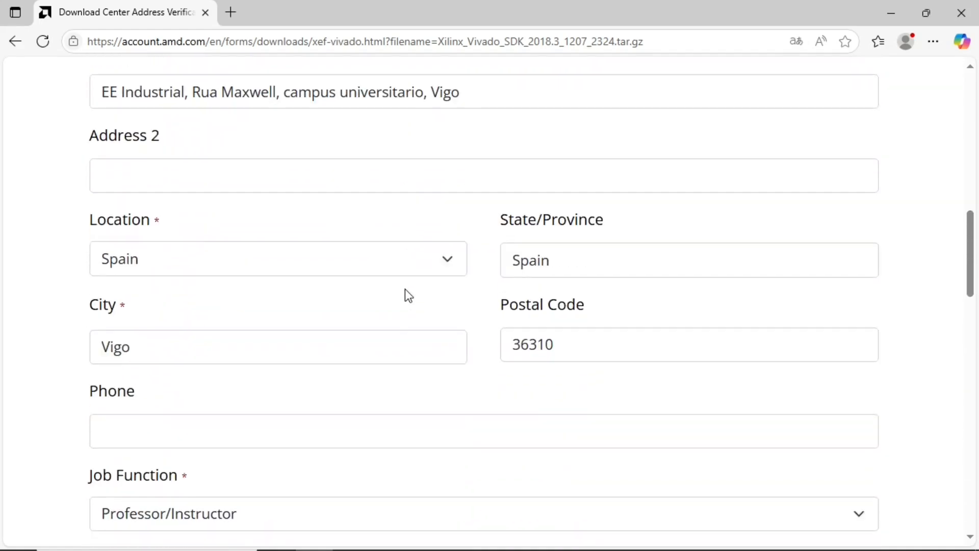
pyautogui.scroll(-4, 408, 295)
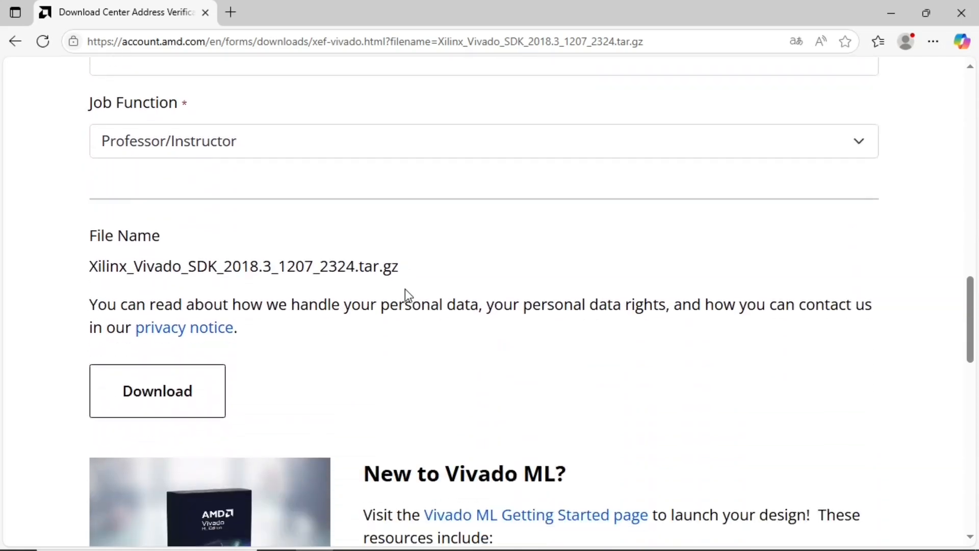
pyautogui.scroll(-2, 408, 295)
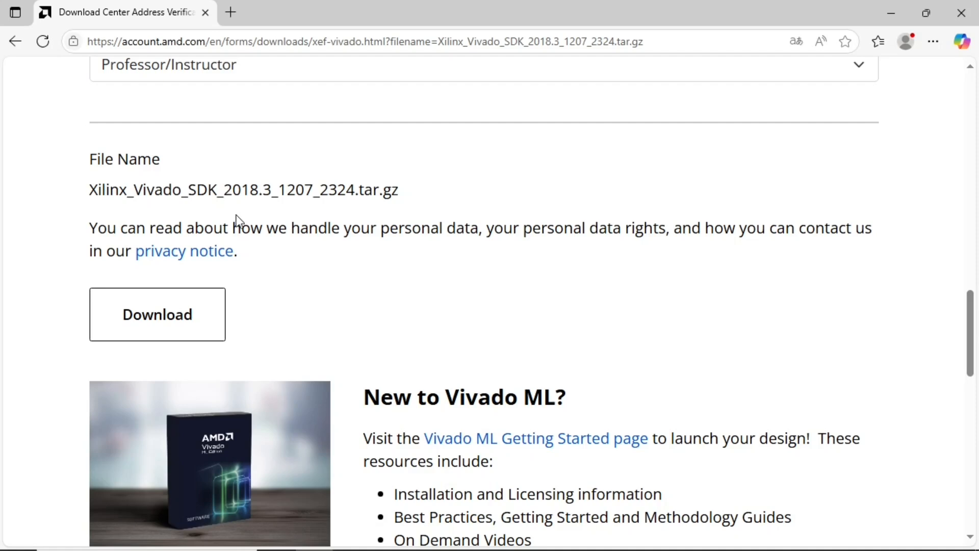
pyautogui.scroll(-2, 307, 248)
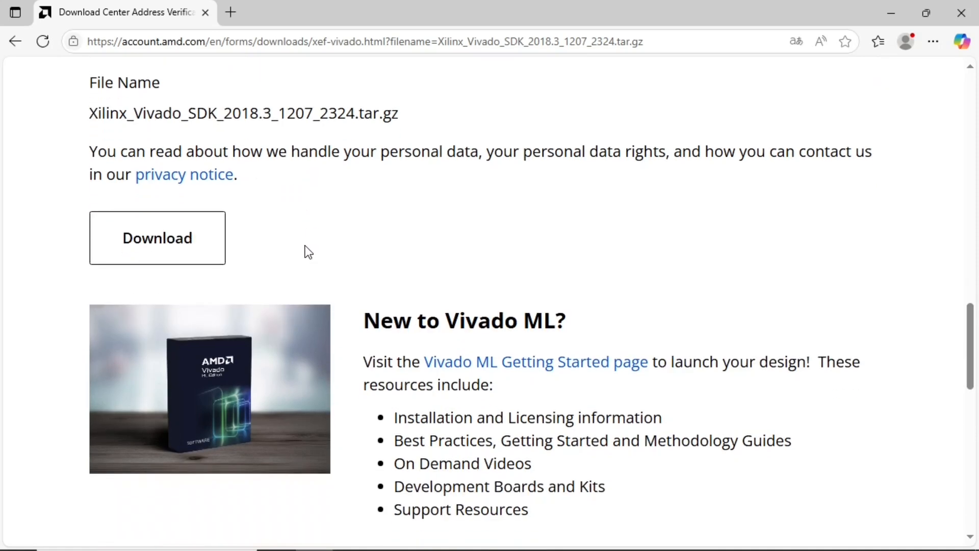
pyautogui.scroll(-5, 273, 231)
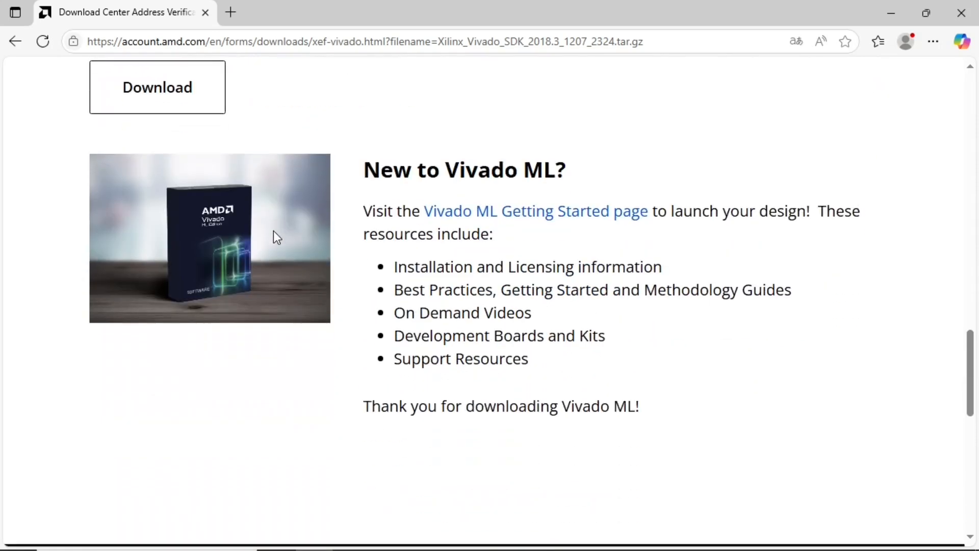
pyautogui.scroll(2, 274, 231)
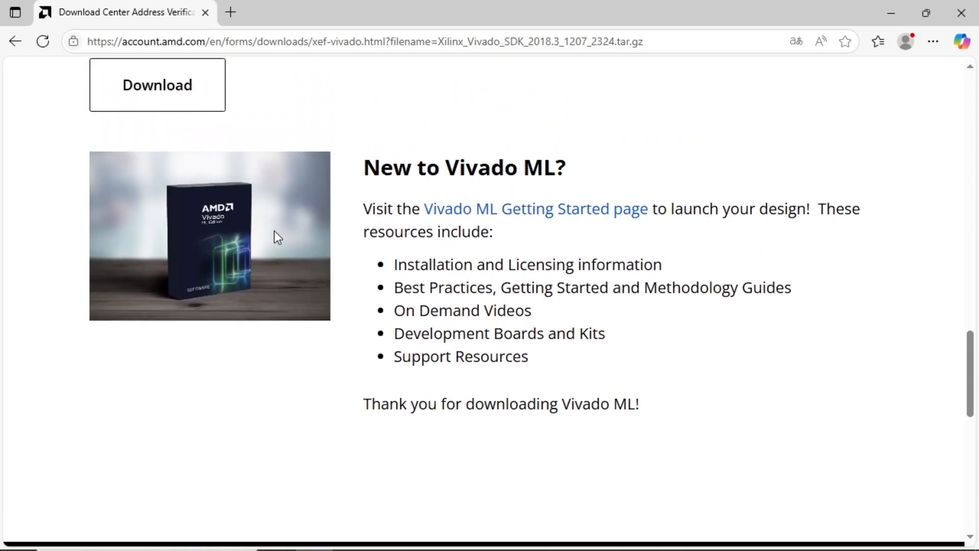
pyautogui.scroll(2, 275, 230)
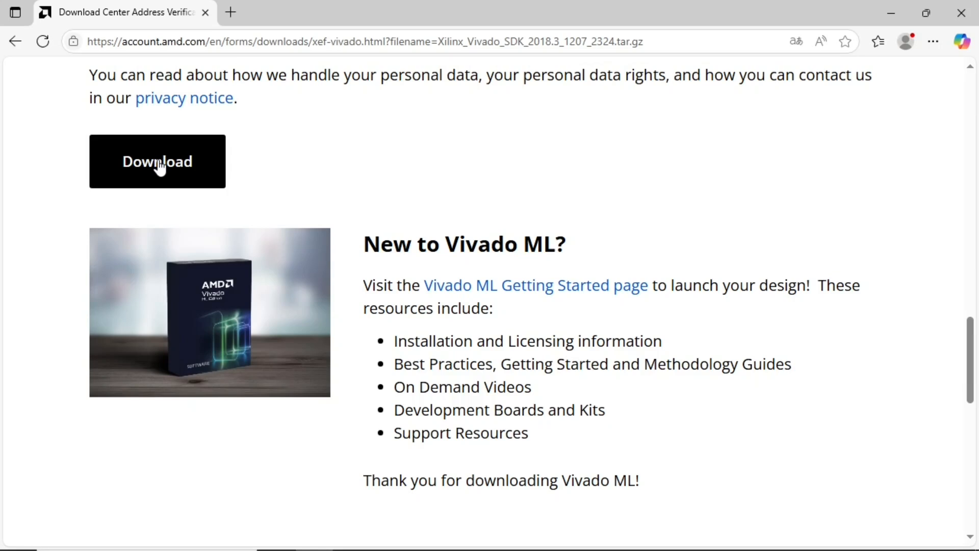
pyautogui.scroll(5, 164, 170)
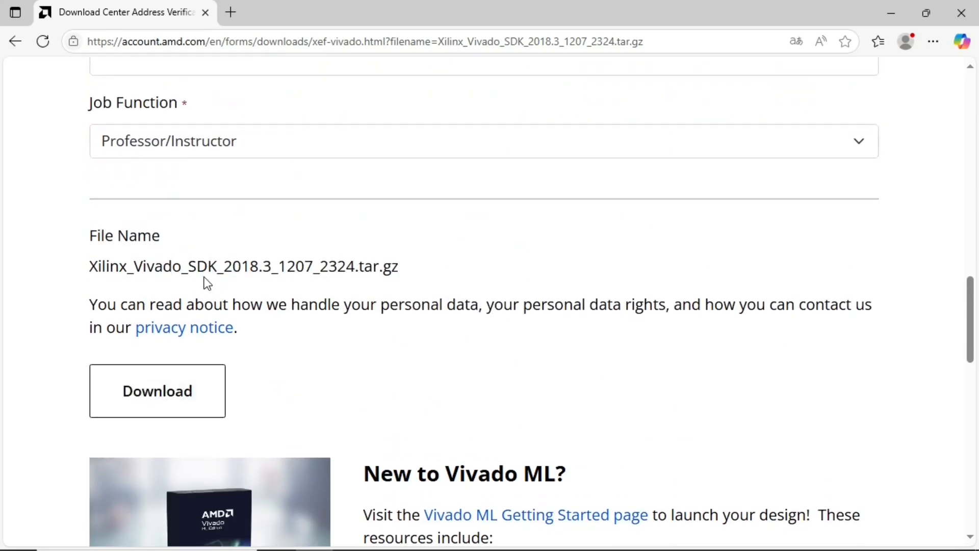
pyautogui.click(171, 393)
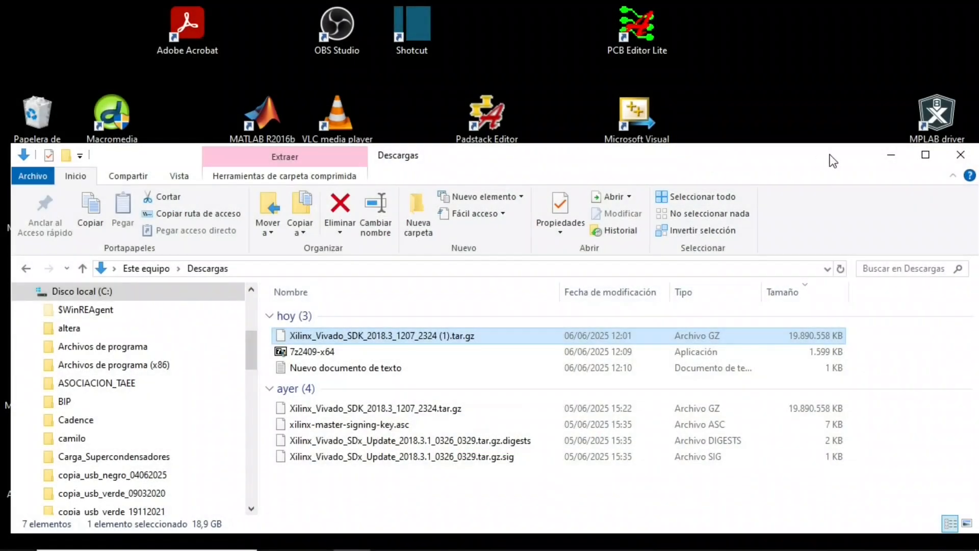
# - Reposition and narrow the Descargas folder window, and select the 7z2409-x64 application in it
pyautogui.moveTo(830, 157); pyautogui.dragTo(784, 97)
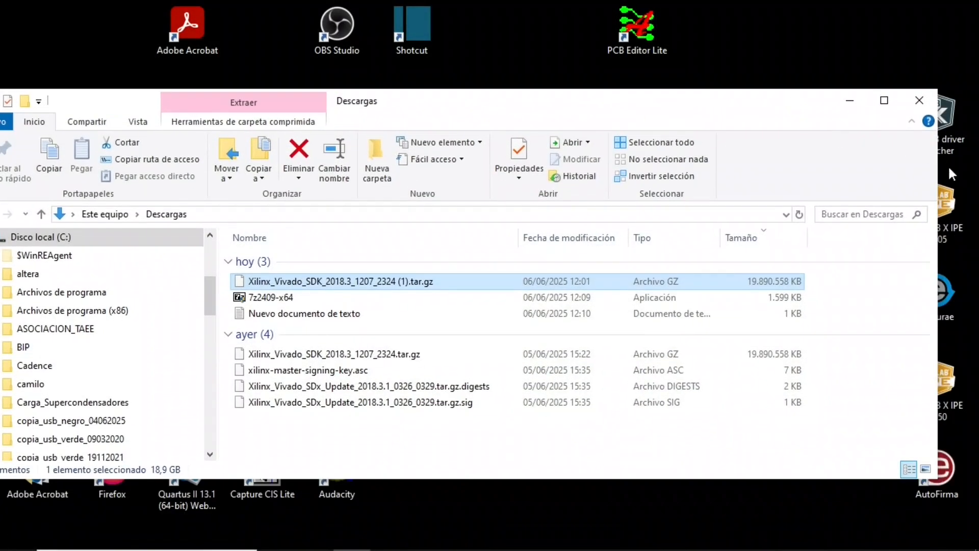
pyautogui.moveTo(937, 162); pyautogui.dragTo(872, 166)
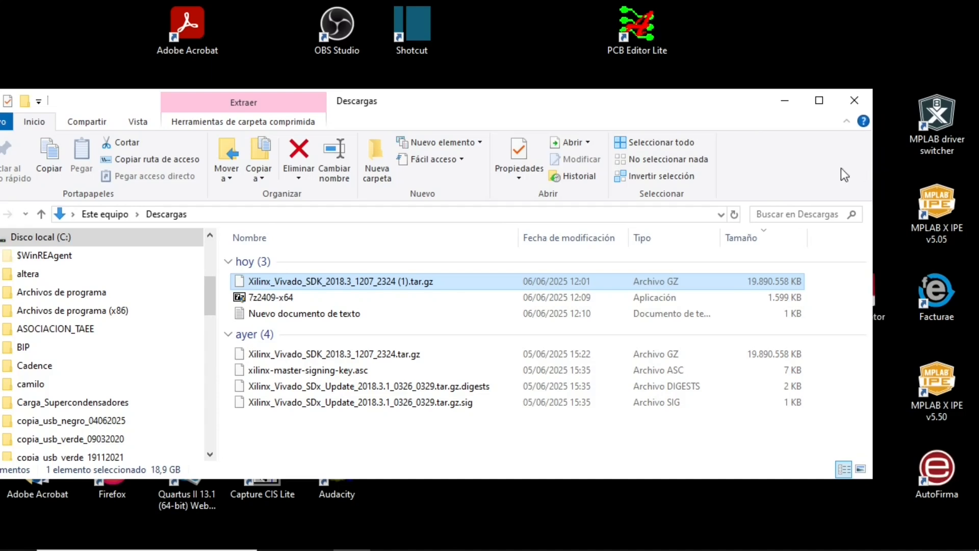
pyautogui.moveTo(704, 101); pyautogui.dragTo(775, 72)
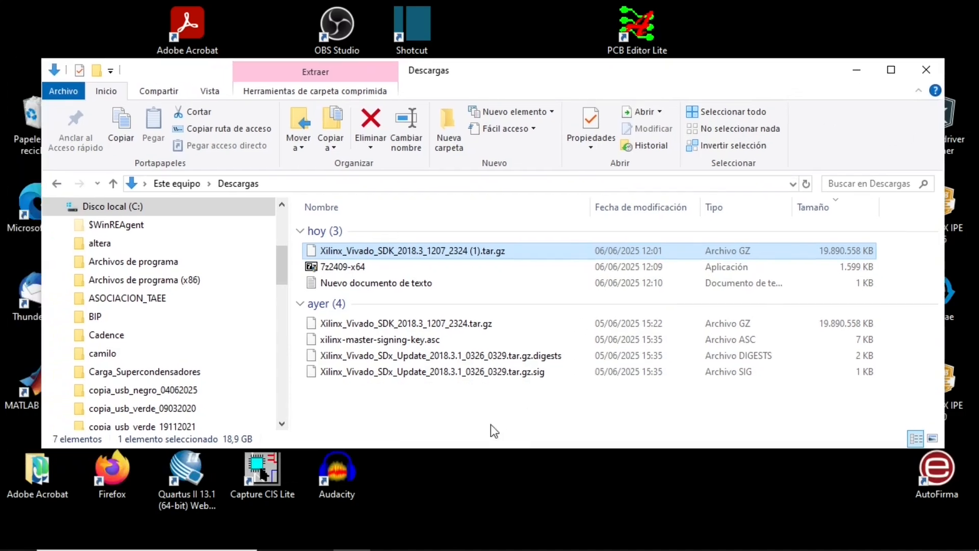
pyautogui.click(433, 406)
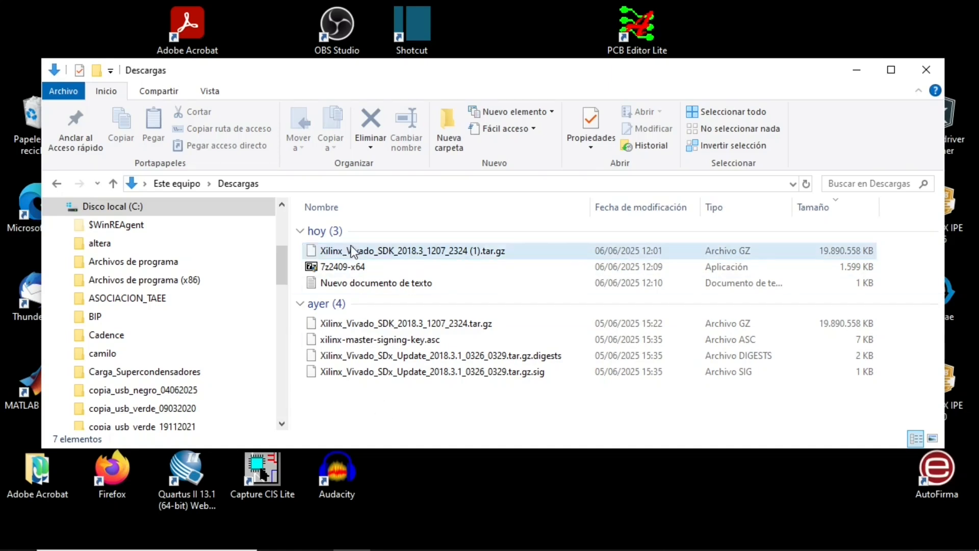
pyautogui.click(379, 269)
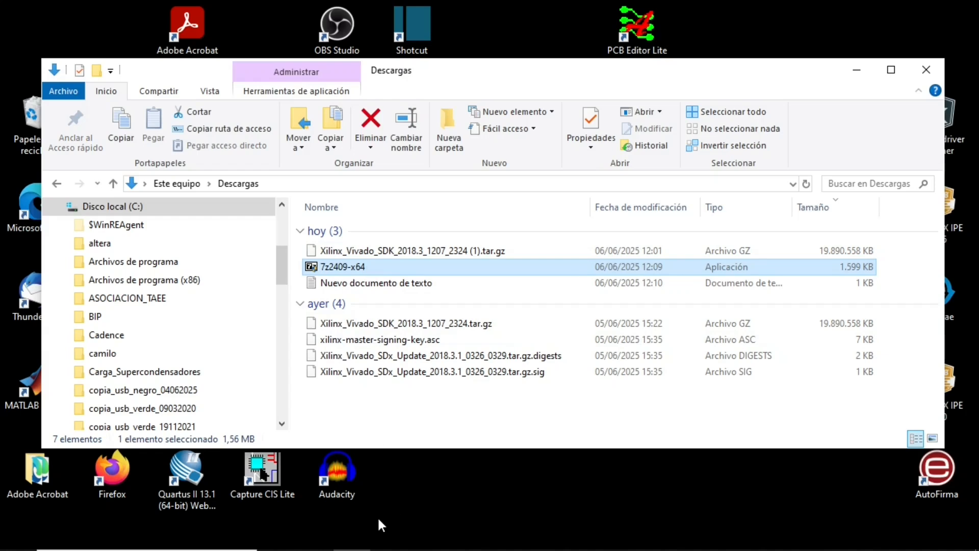
# - Switch to 7-Zip File Manager from the installed 7-Zip programs
pyautogui.click(18, 536)
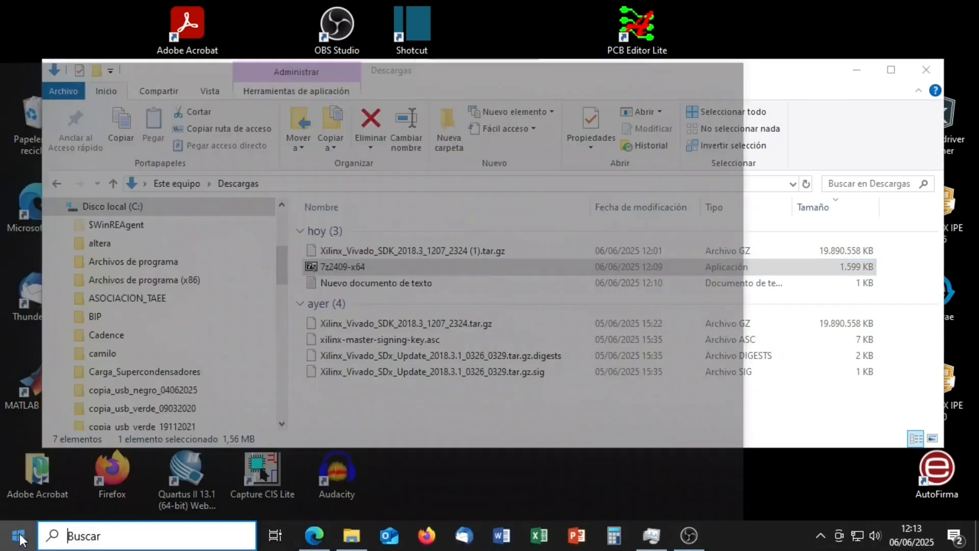
pyautogui.click(94, 76)
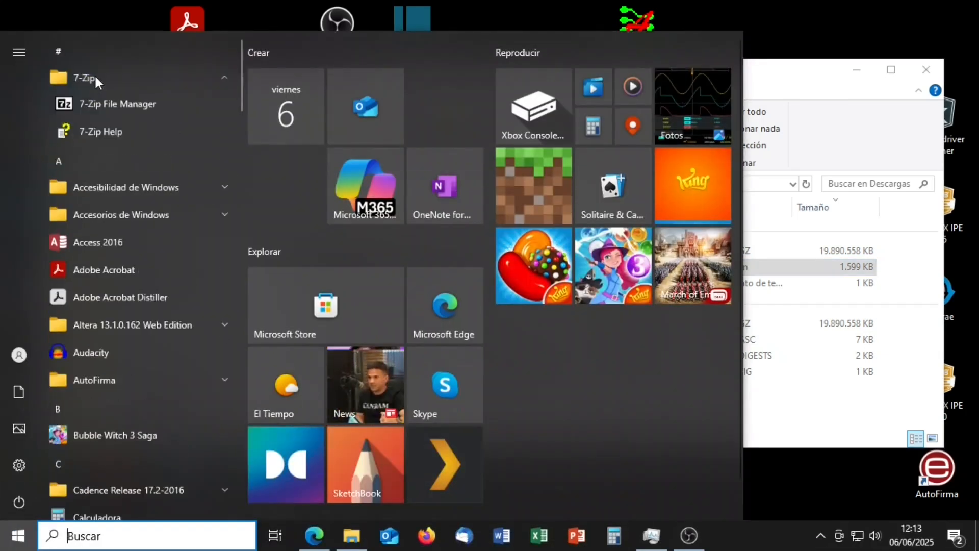
pyautogui.click(111, 104)
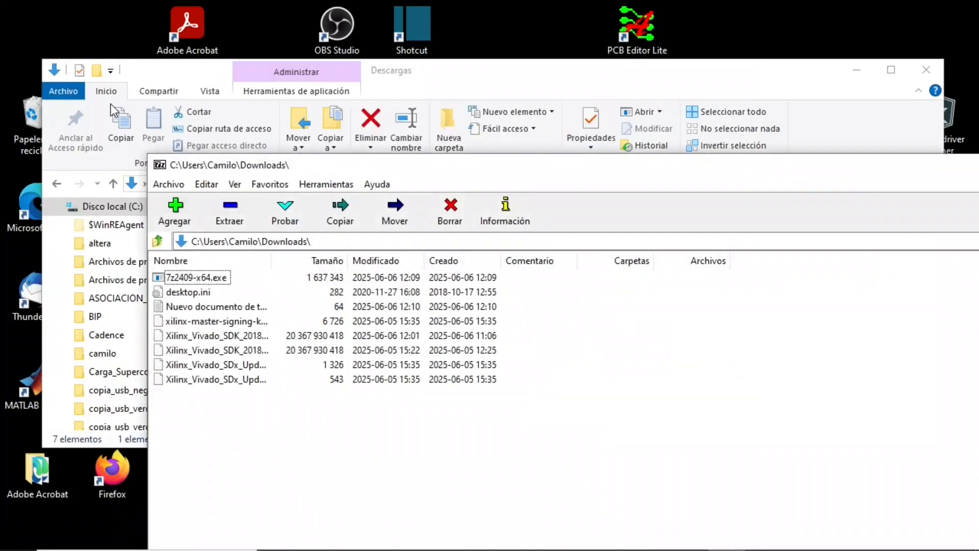
# - Extract Xilinx_Vivado_SDK_2018.3_1207_2324.tar.gz into a subfolder of Downloads named after the archive, with the default path and overwrite modes
pyautogui.moveTo(270, 260); pyautogui.dragTo(454, 260)
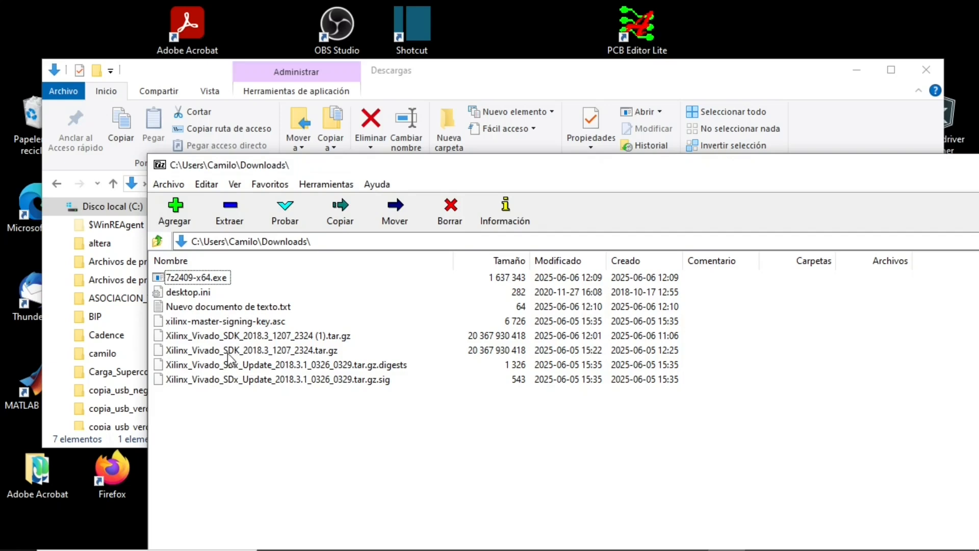
pyautogui.click(221, 350)
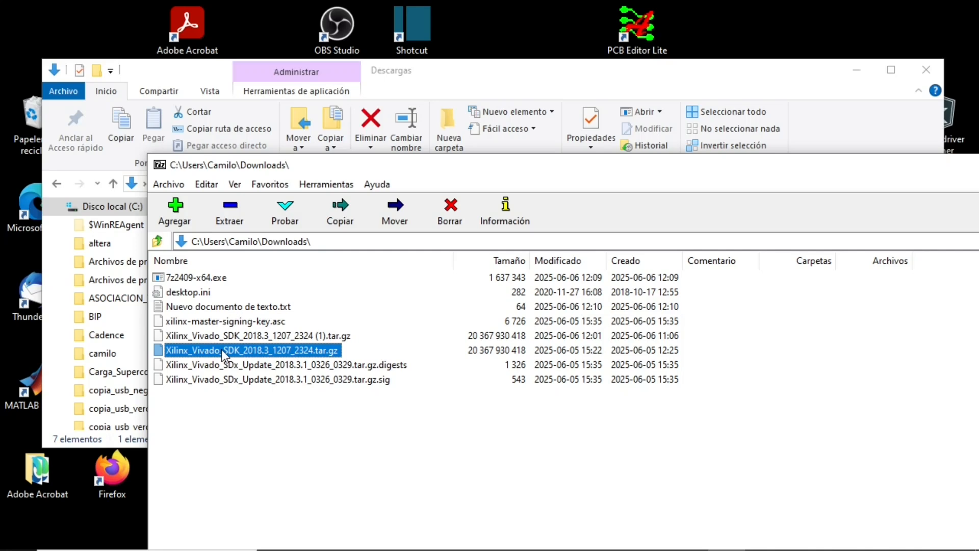
pyautogui.click(229, 210)
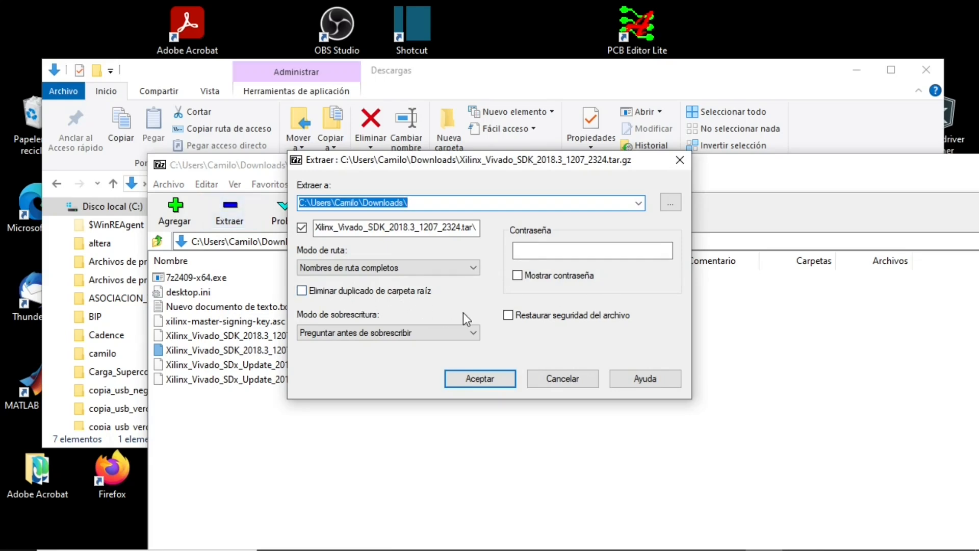
pyautogui.click(482, 382)
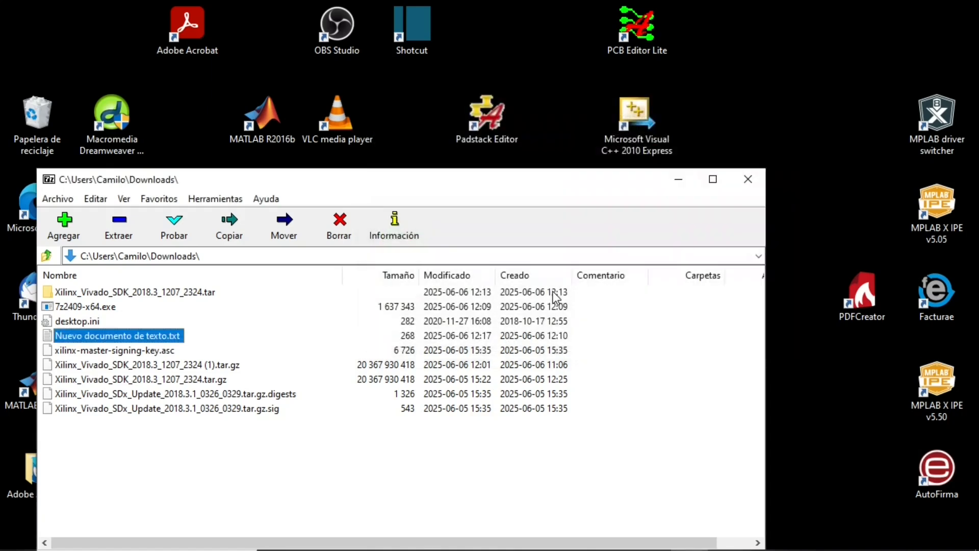
# - Open the extracted Xilinx_Vivado_SDK_2018.3_1207_2324.tar folder and unpack the .tar file inside it into the subfolder Xilinx_Vivado_SDK_2018.3_1207_2324
pyautogui.moveTo(541, 179); pyautogui.dragTo(654, 139)
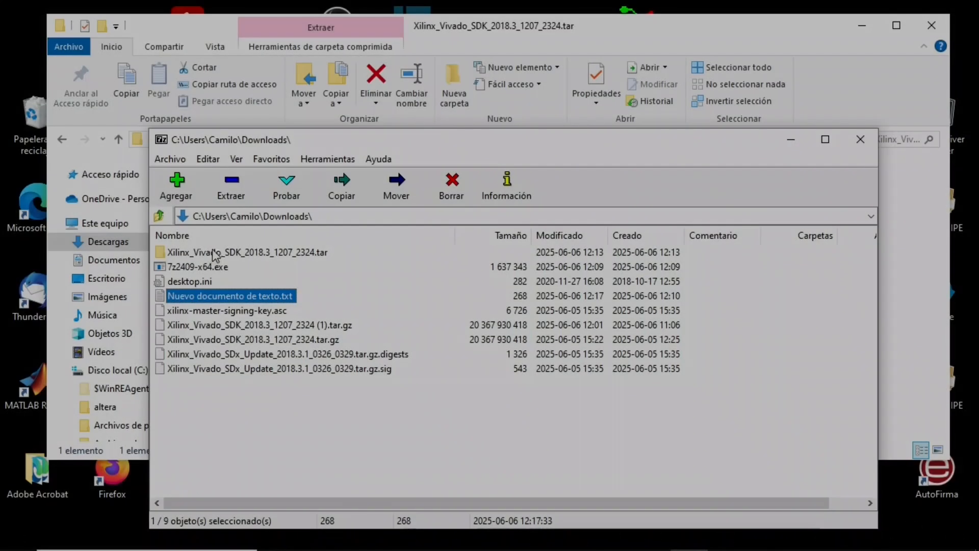
pyautogui.doubleClick(212, 252)
pyautogui.click(212, 252)
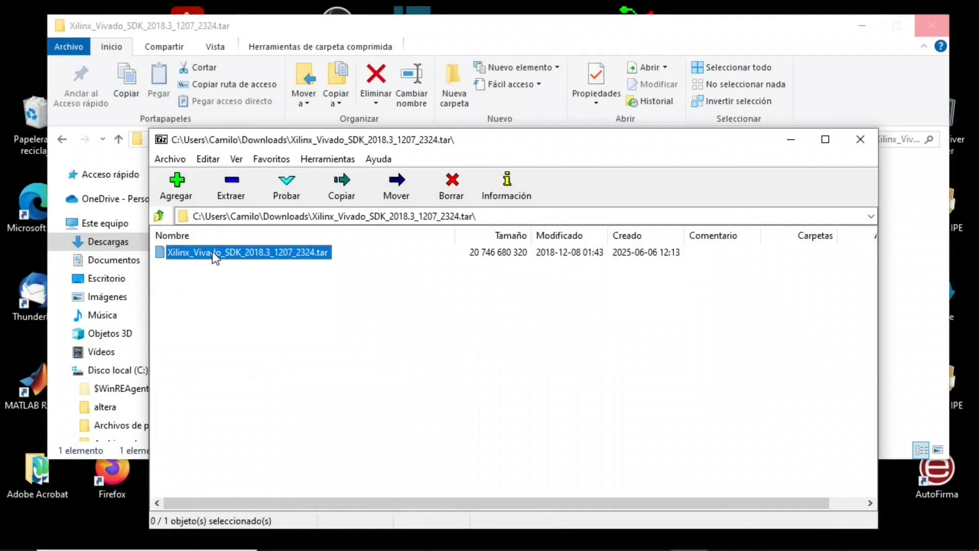
pyautogui.click(233, 185)
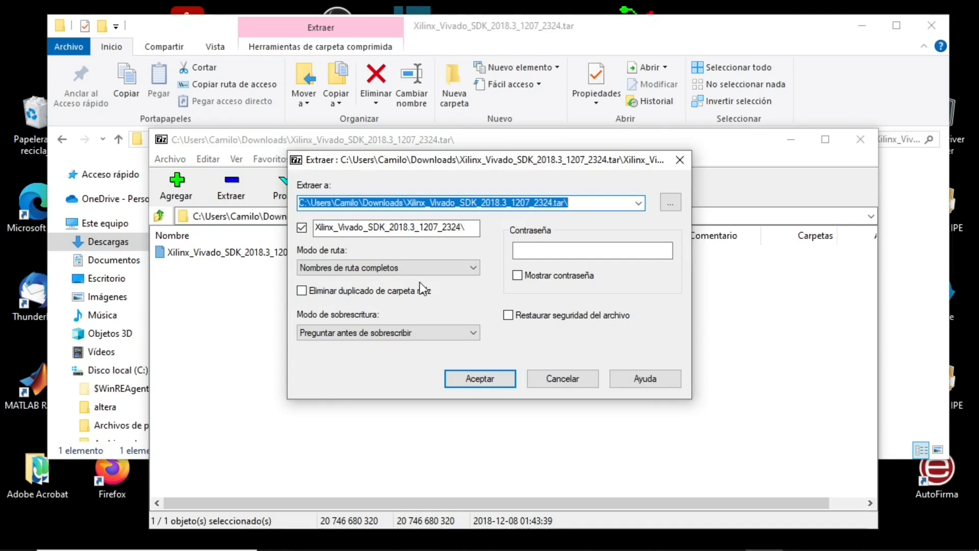
pyautogui.click(481, 379)
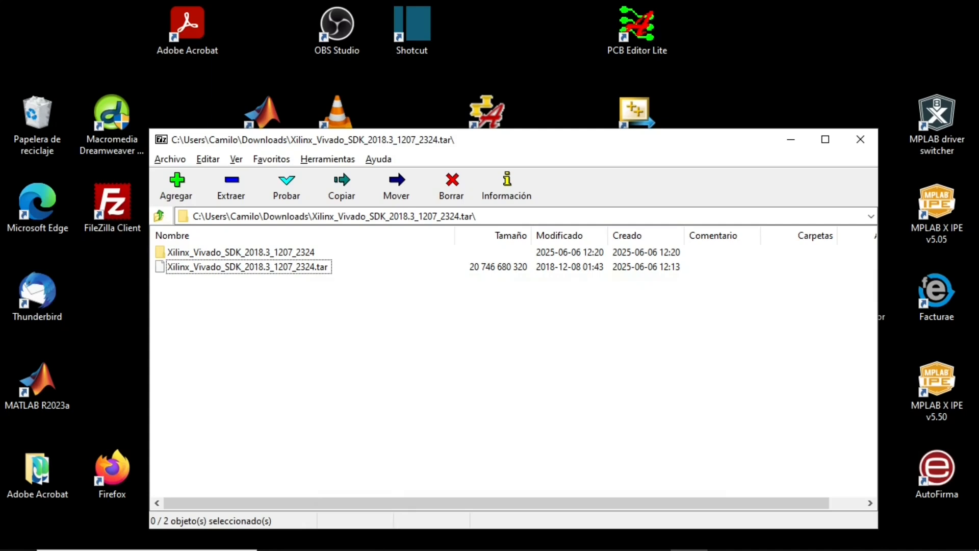
# - Switch to File Explorer and open the innermost unpacked Xilinx_Vivado_SDK_2018.3_1207_2324 folder within Descargas
pyautogui.click(352, 540)
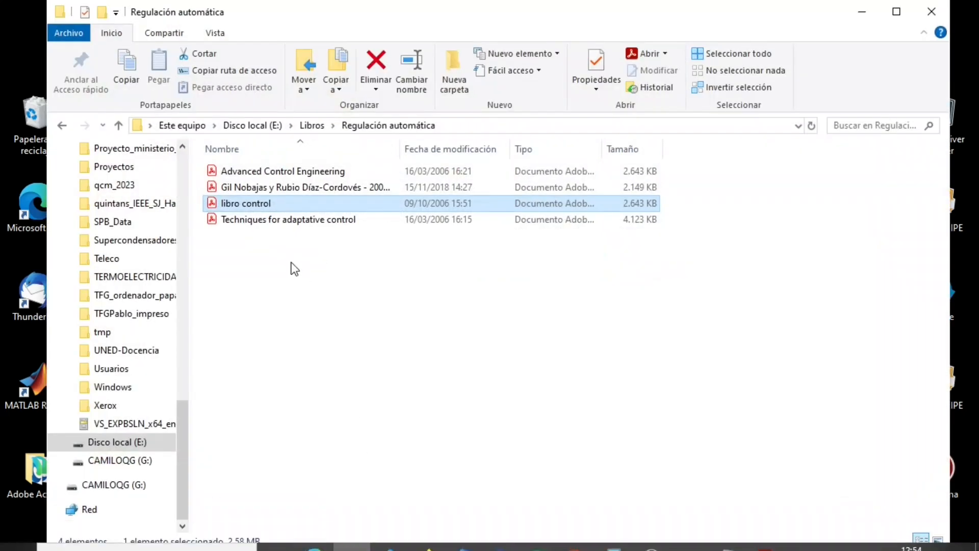
pyautogui.scroll(13, 186, 160)
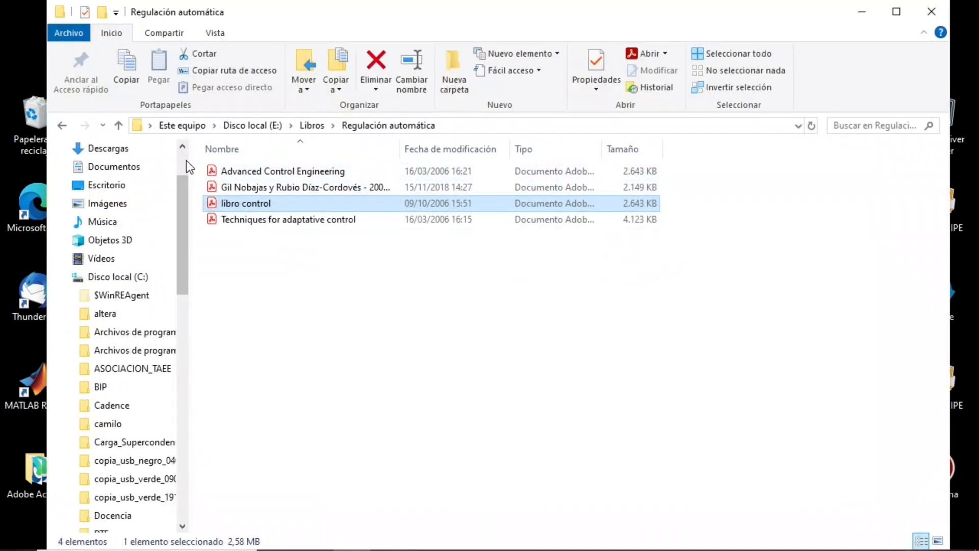
pyautogui.click(108, 148)
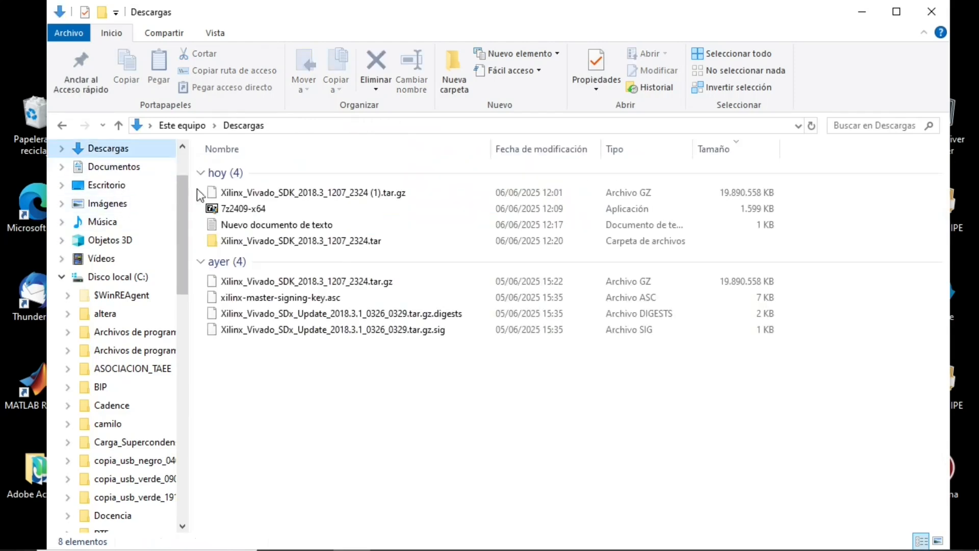
pyautogui.doubleClick(243, 243)
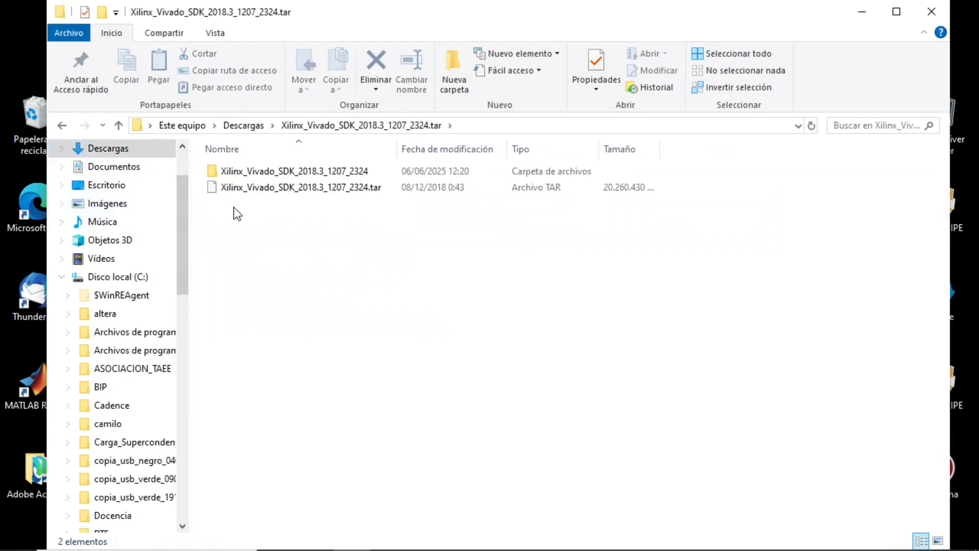
pyautogui.doubleClick(232, 171)
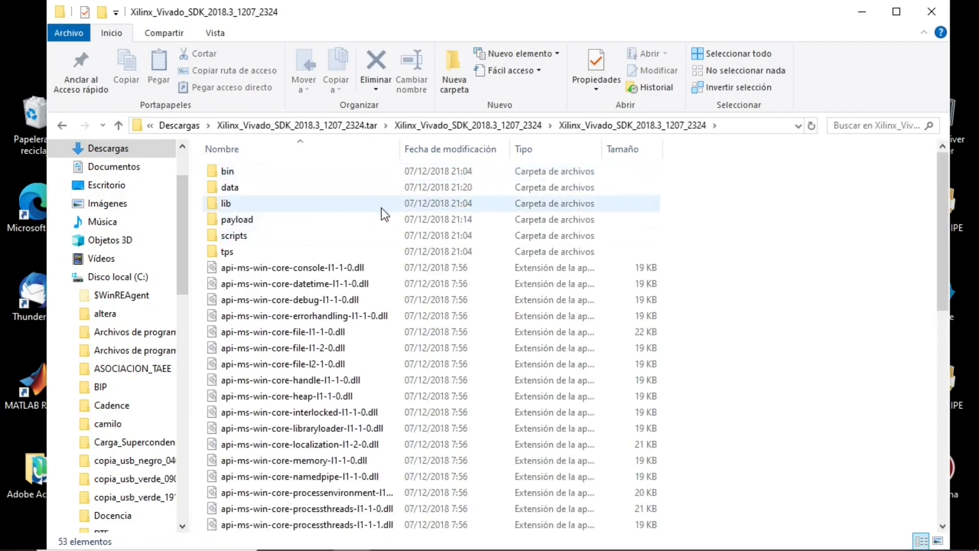
# - Find the xsetup application at the end of the unpacked installer files and launch it
pyautogui.scroll(-7, 388, 206)
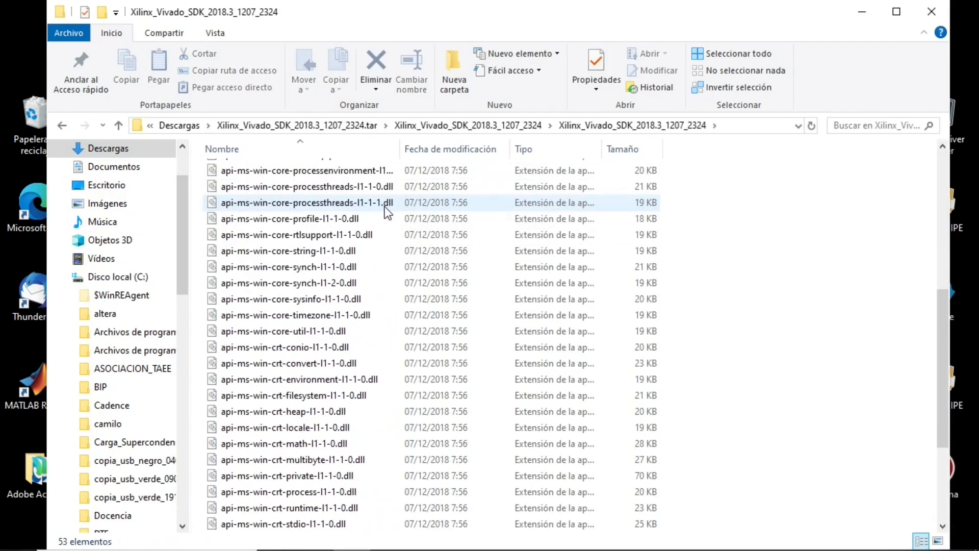
pyautogui.scroll(-4, 385, 206)
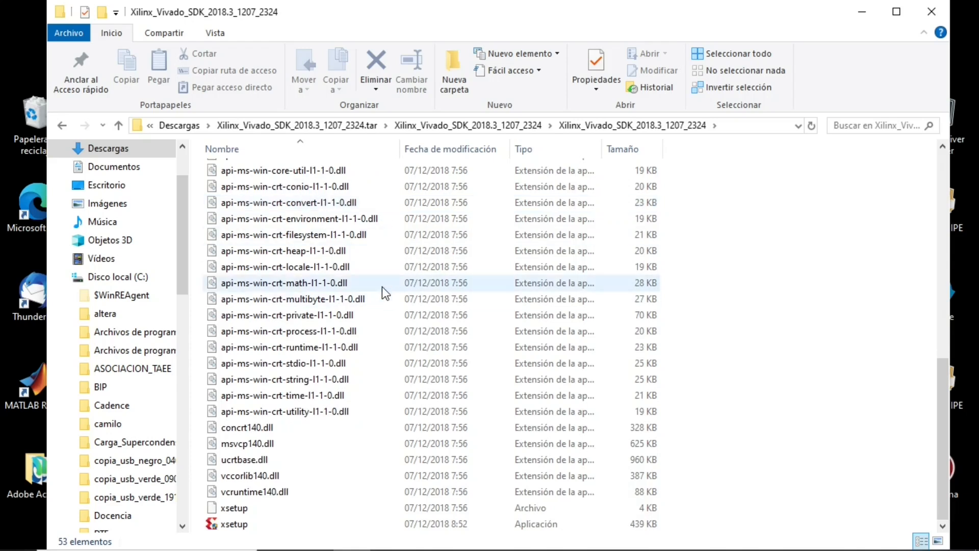
pyautogui.scroll(10, 382, 286)
pyautogui.scroll(-2, 382, 255)
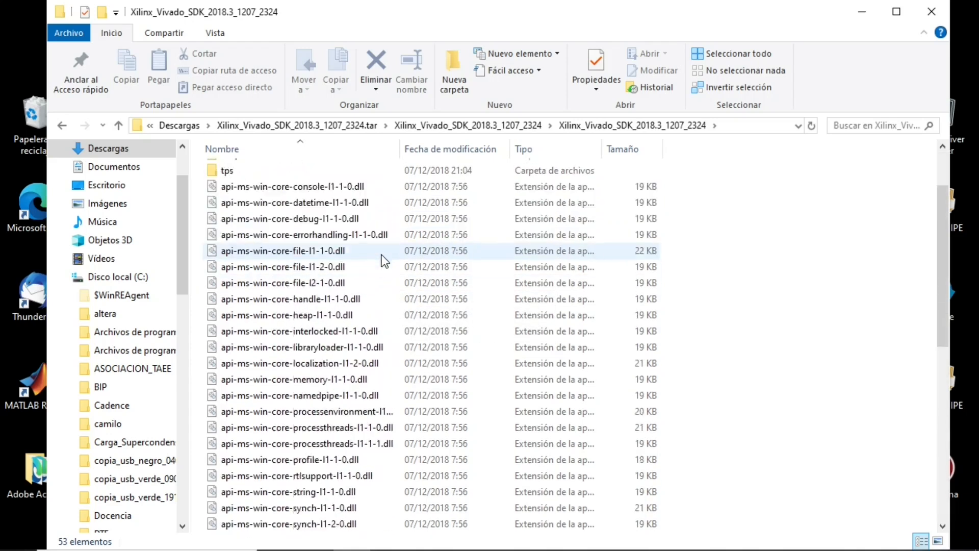
pyautogui.scroll(-8, 382, 255)
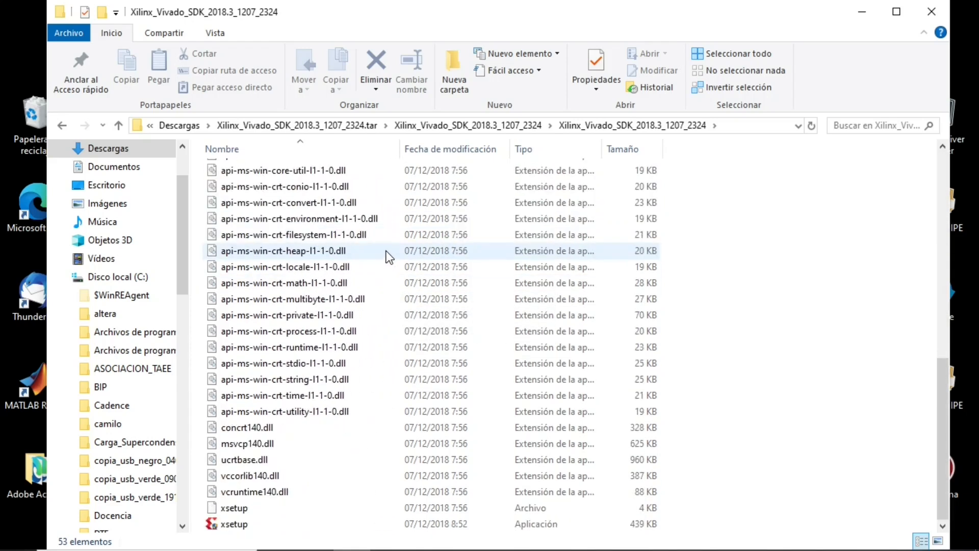
pyautogui.doubleClick(234, 524)
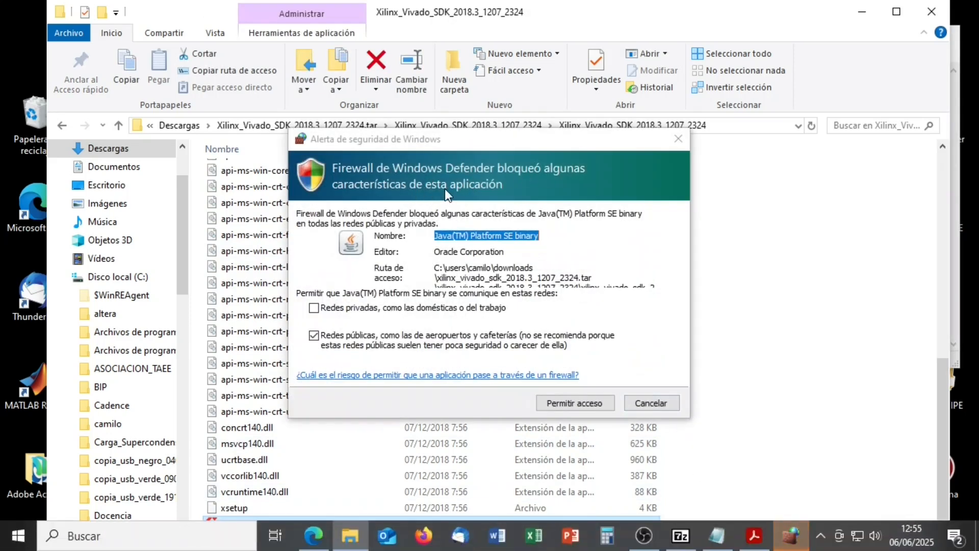
# - Allow Java(TM) Platform SE binary through the firewall on public networks, and continue with the 2018.3 installation past the Welcome page
pyautogui.click(586, 403)
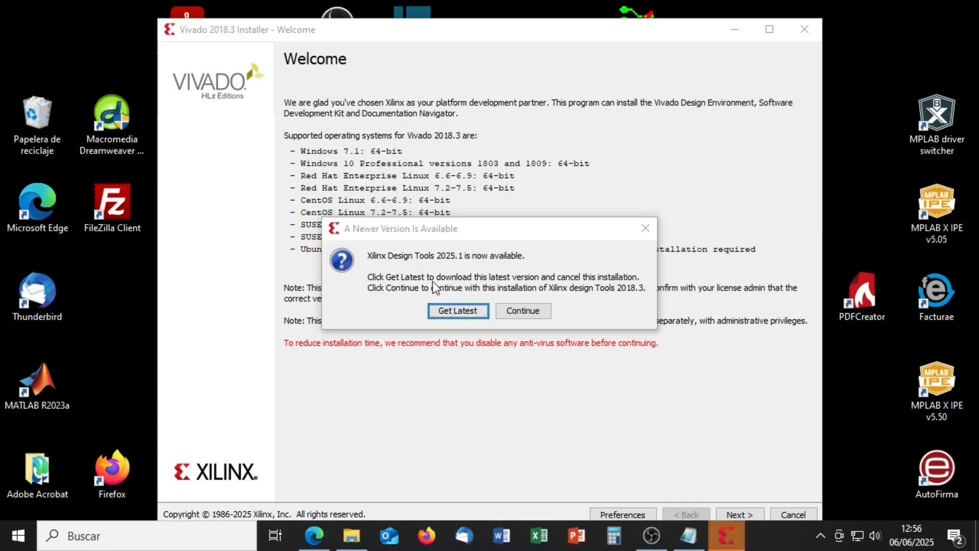
pyautogui.click(526, 312)
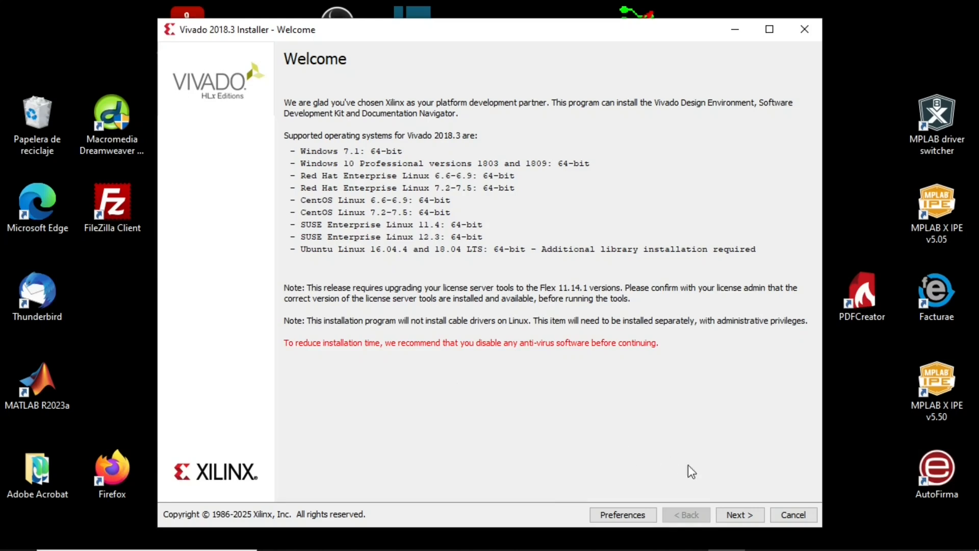
pyautogui.click(740, 515)
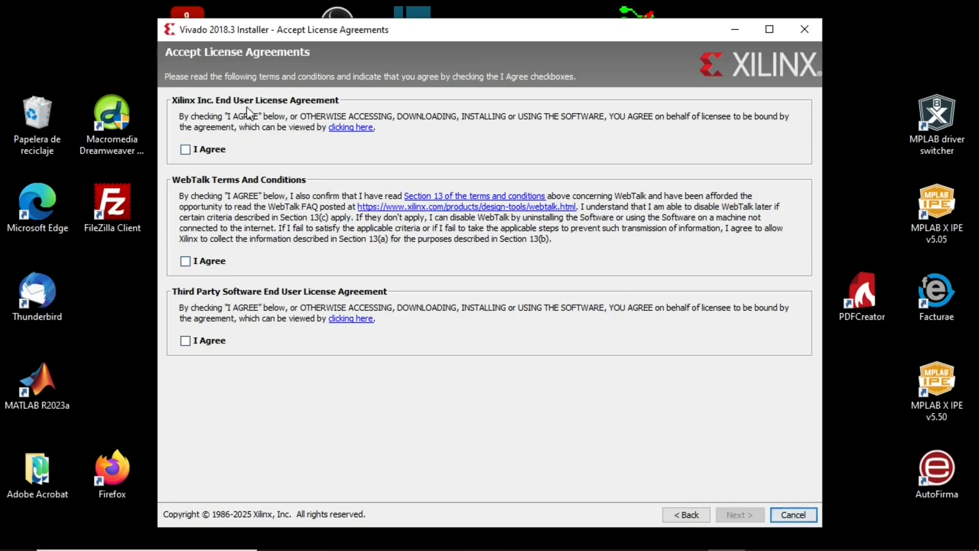
# - Agree to the Xilinx, WebTalk and third-party license terms, and choose the Vivado HL WebPACK edition
pyautogui.click(186, 149)
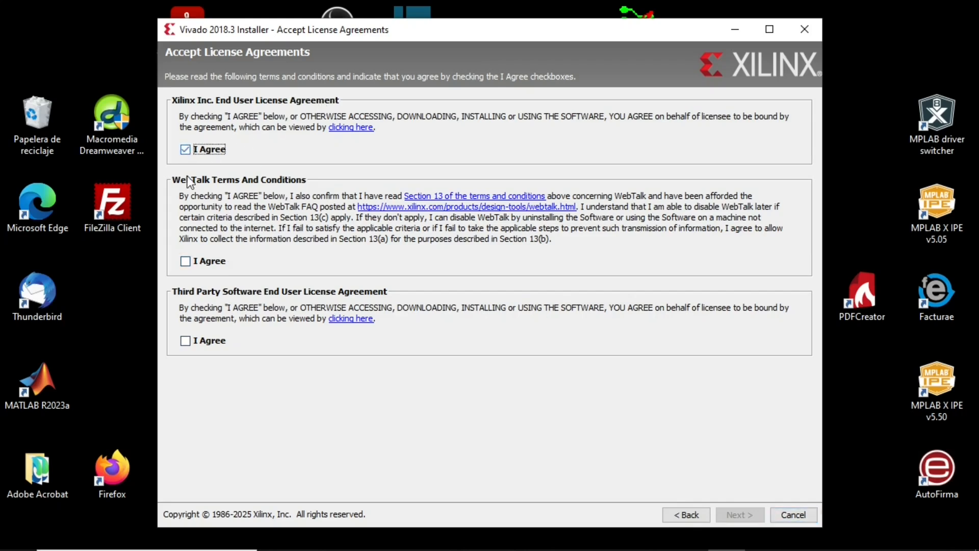
pyautogui.click(185, 341)
pyautogui.click(186, 261)
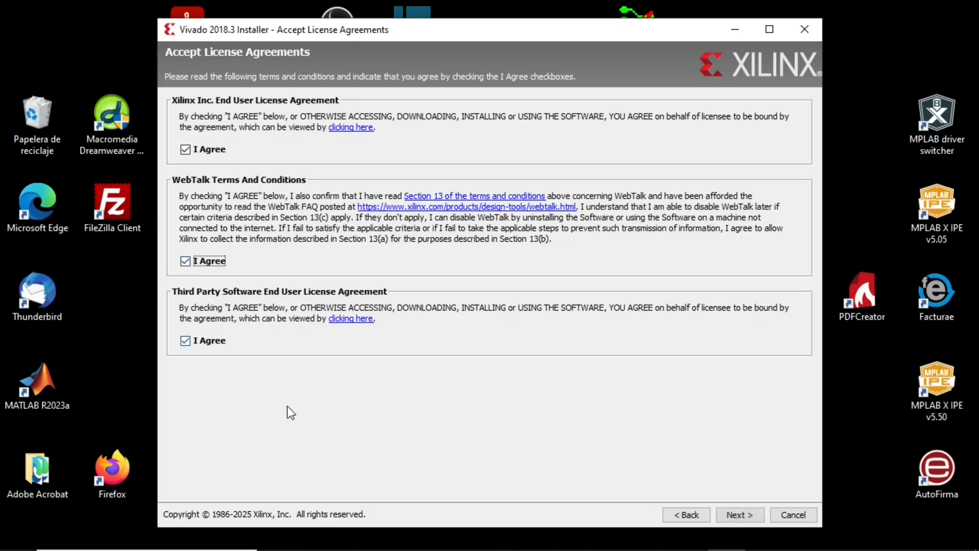
pyautogui.click(736, 516)
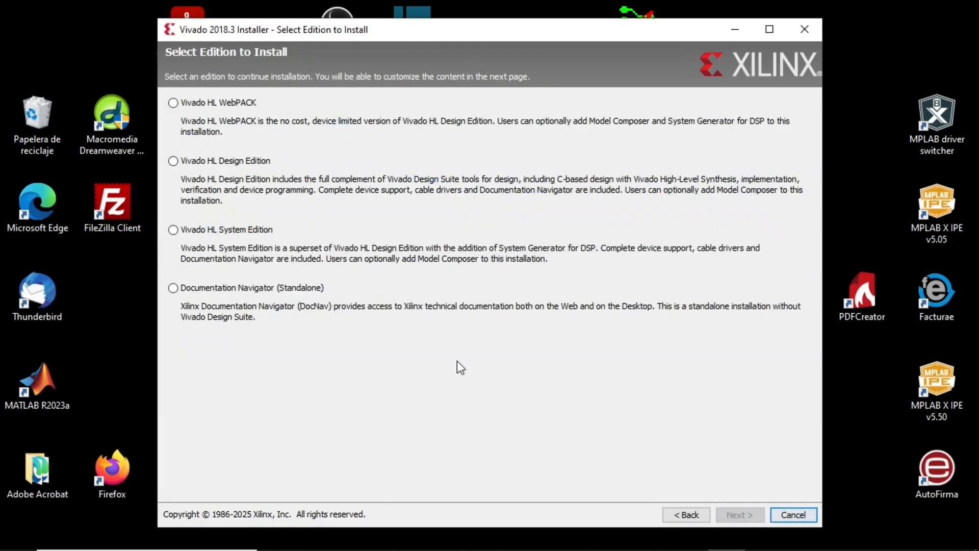
pyautogui.click(174, 104)
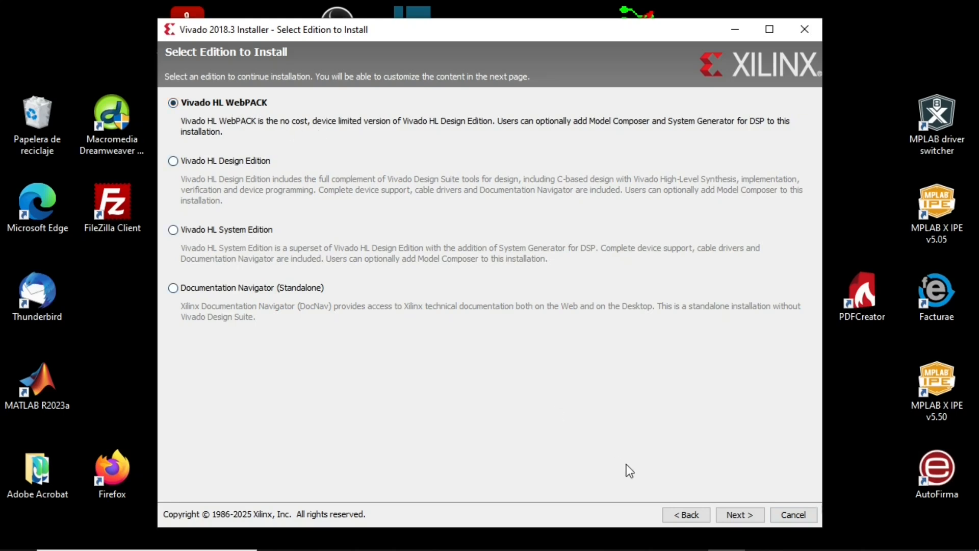
pyautogui.click(739, 515)
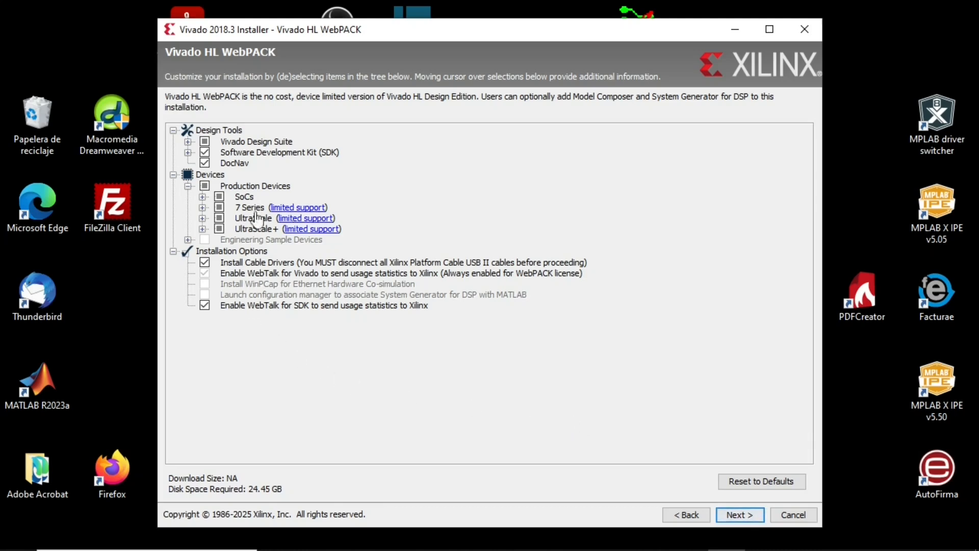
# - Review the 7 Series, UltraScale, UltraScale+, Vivado Design Suite and SDK components, and accept the default WebPACK selection
pyautogui.click(202, 207)
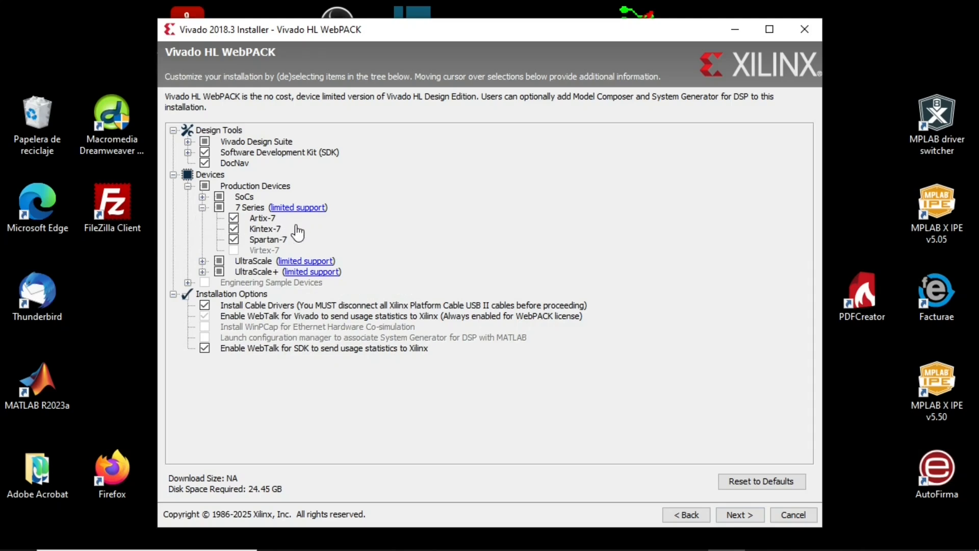
pyautogui.moveTo(296, 233)
pyautogui.click(202, 261)
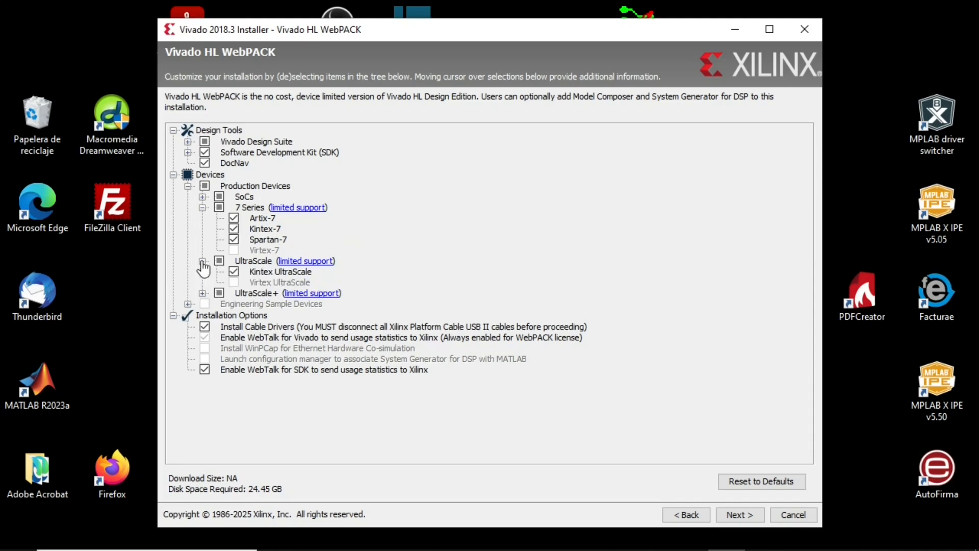
pyautogui.click(203, 293)
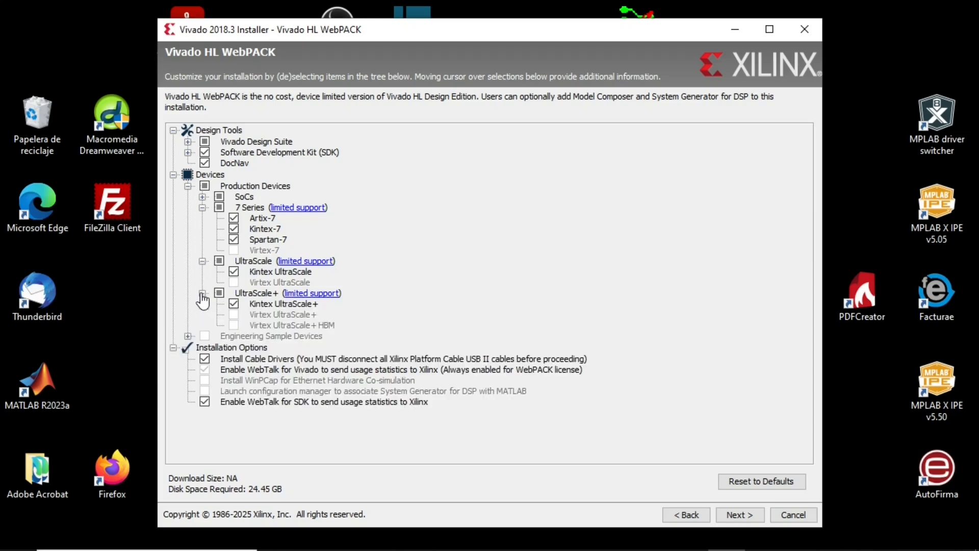
pyautogui.click(188, 141)
pyautogui.click(189, 184)
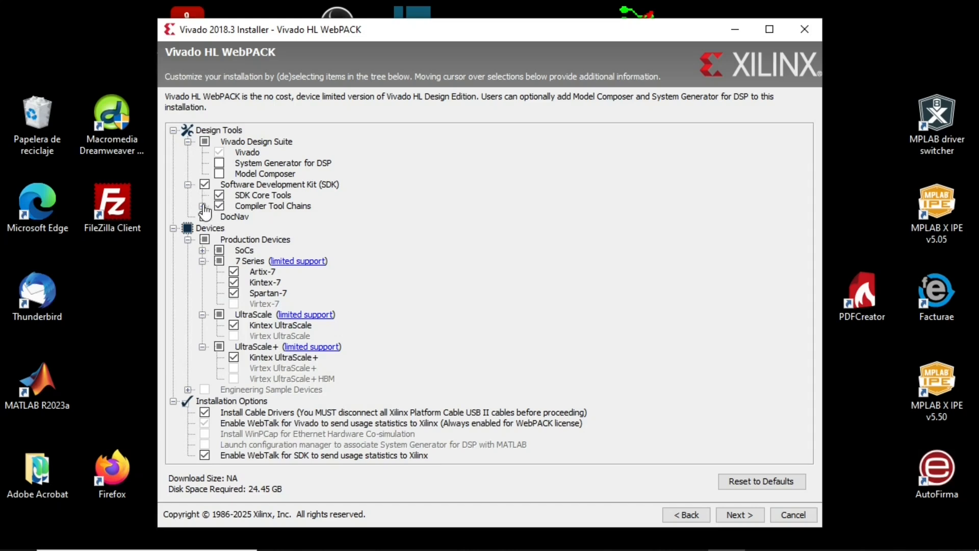
pyautogui.click(202, 206)
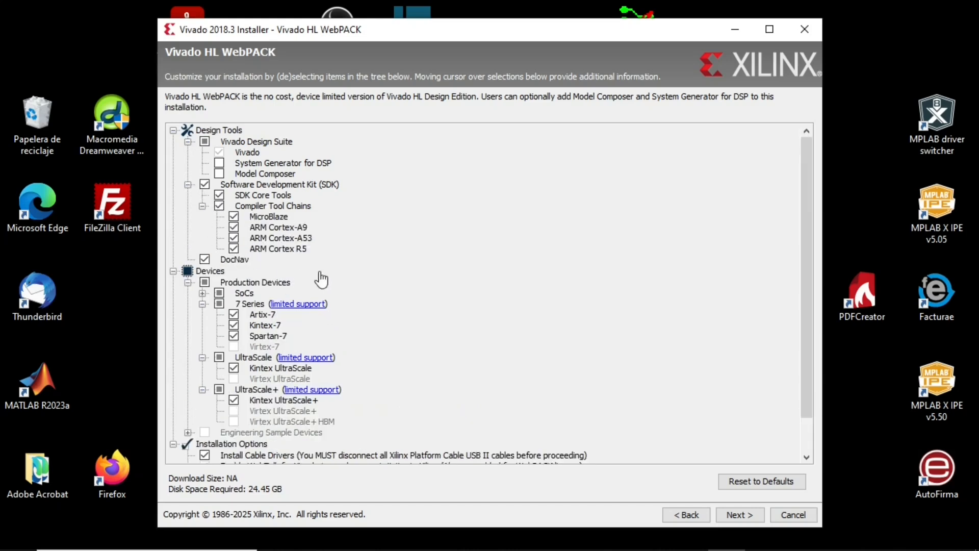
pyautogui.scroll(-1, 341, 271)
pyautogui.scroll(1, 342, 262)
pyautogui.scroll(-2, 419, 275)
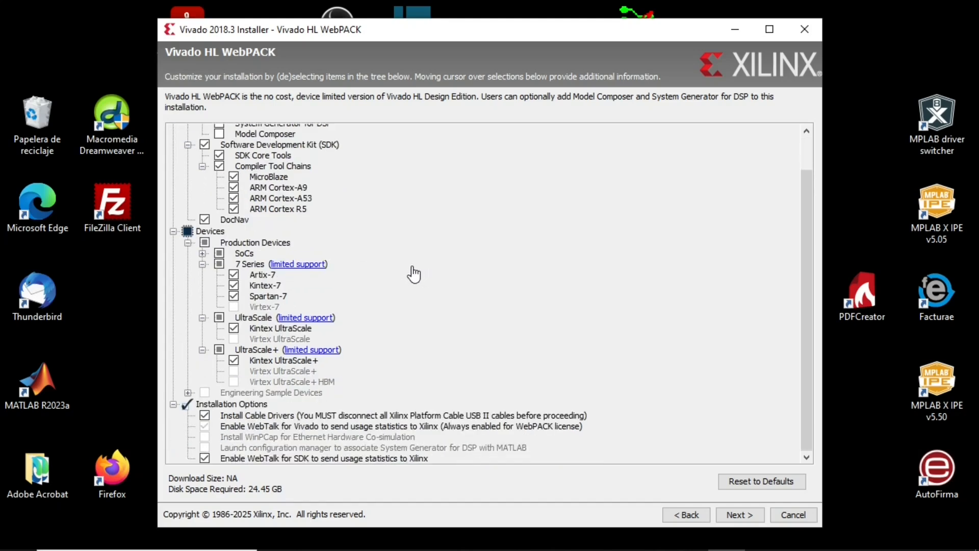
pyautogui.scroll(2, 413, 273)
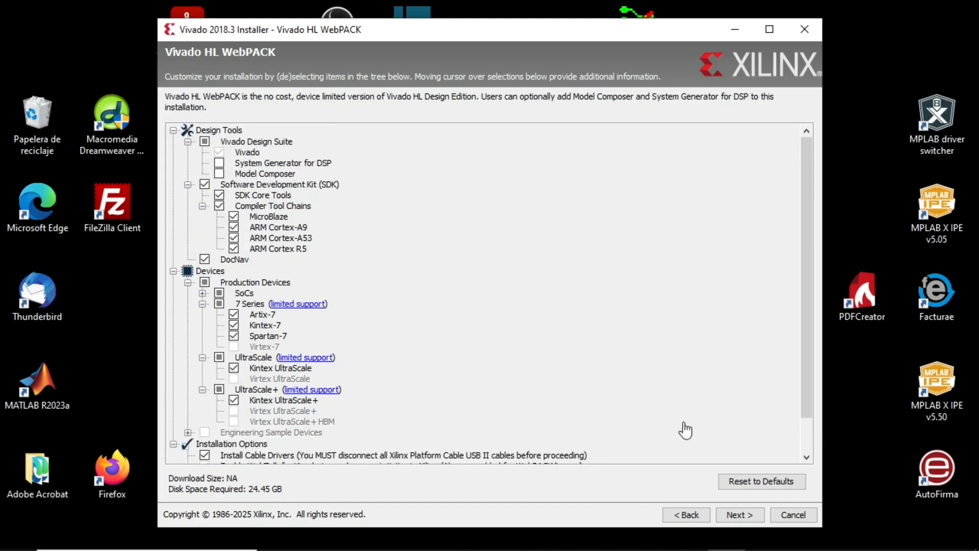
pyautogui.click(739, 516)
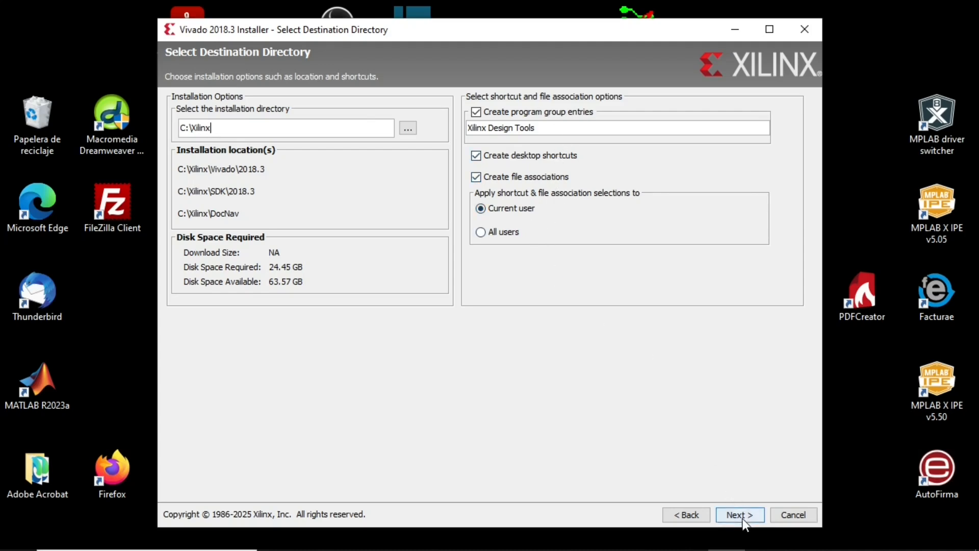
# - Apply the shortcuts and file associations to all users, and start the installation into a newly created C:\Xilinx directory
pyautogui.click(482, 233)
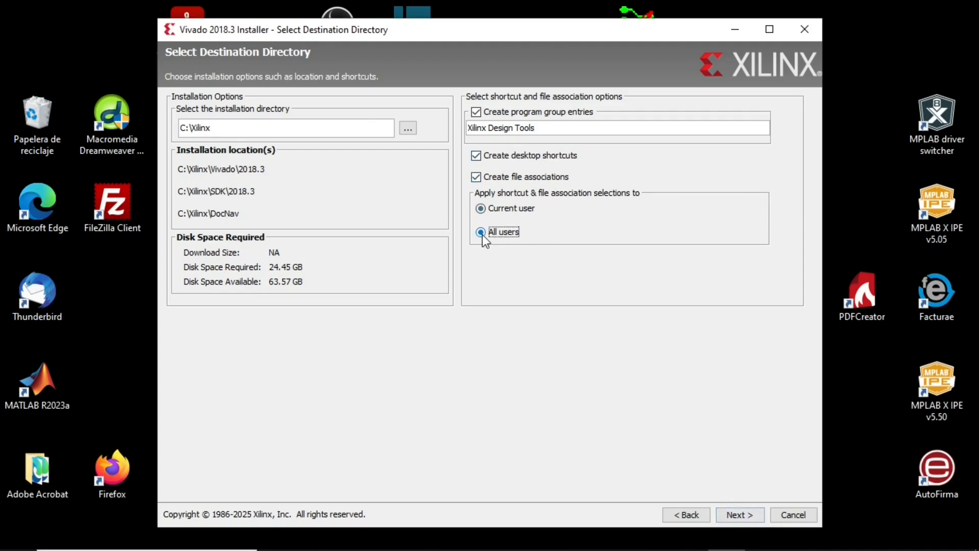
pyautogui.click(741, 512)
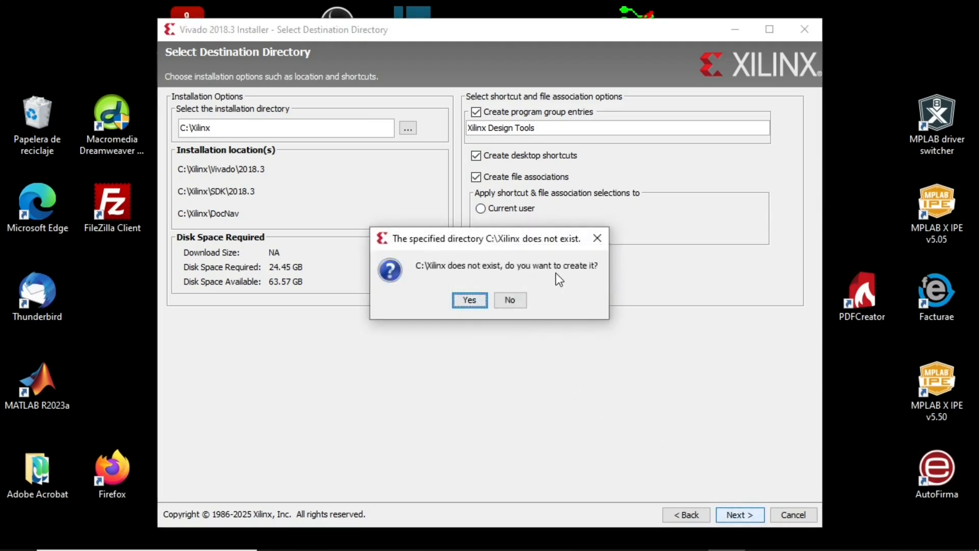
pyautogui.click(478, 301)
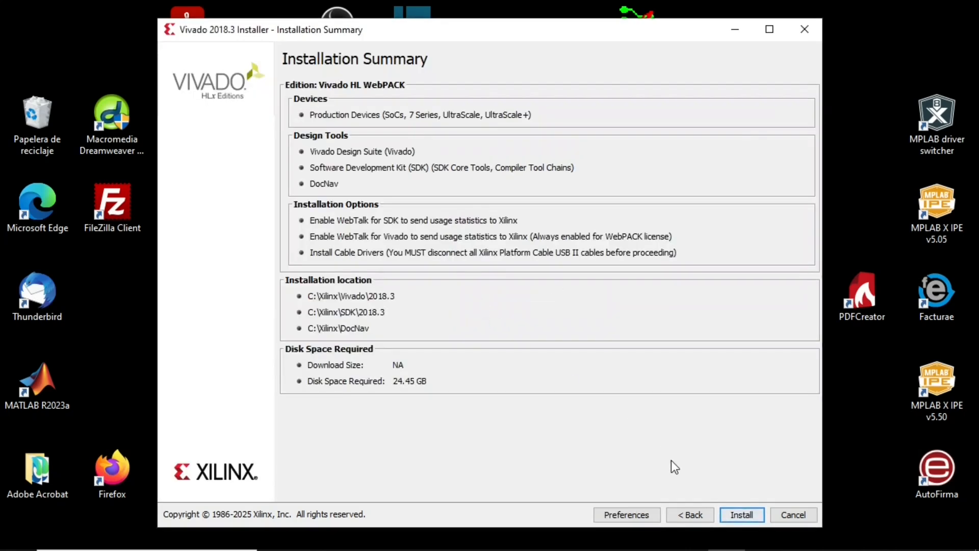
pyautogui.click(741, 516)
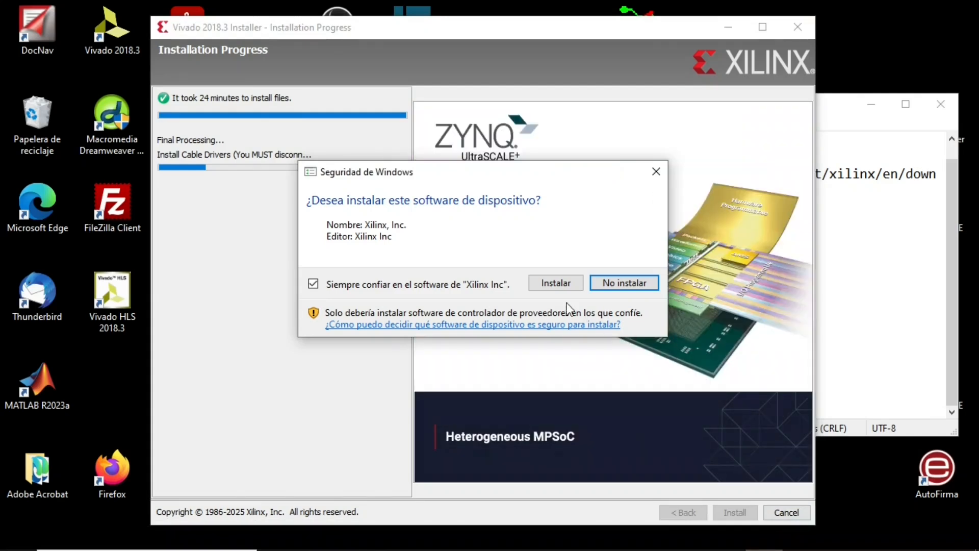
# - Install the Xilinx, Inc. device software, and allow Java(TM) Platform SE binary through the firewall on public networks
pyautogui.click(551, 284)
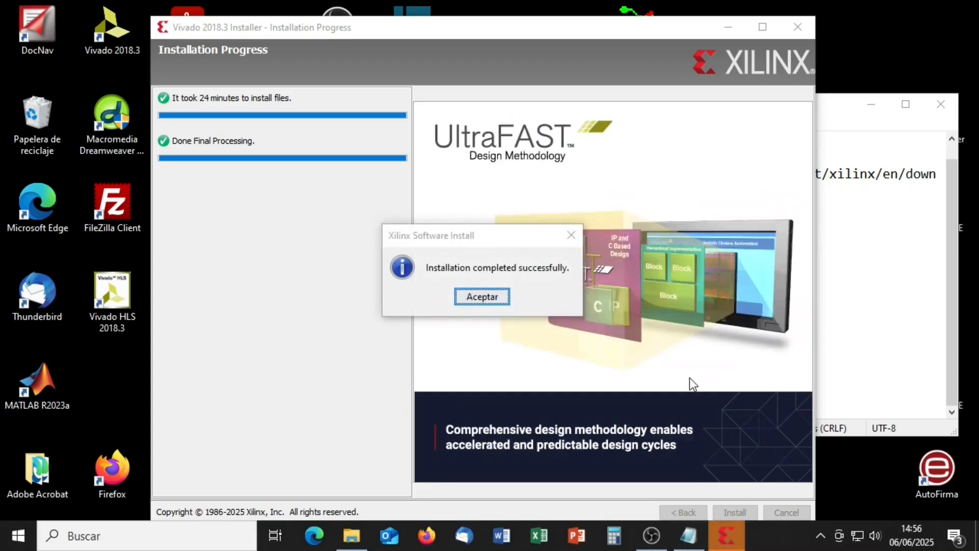
pyautogui.click(482, 298)
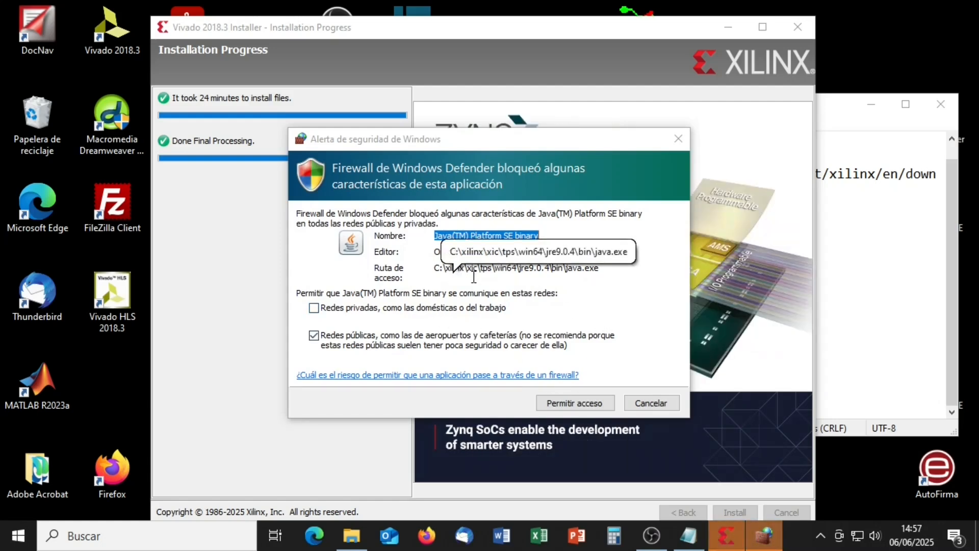
pyautogui.click(572, 405)
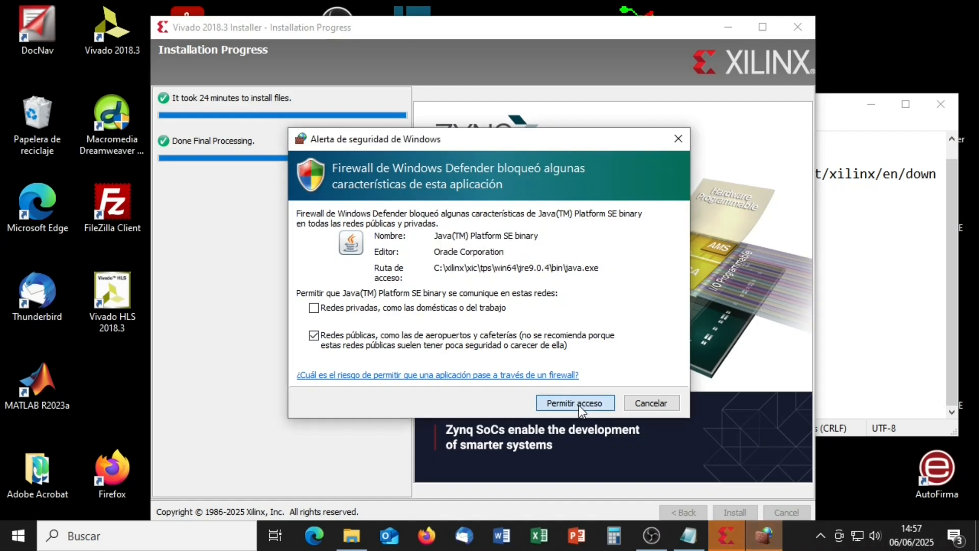
pyautogui.click(568, 402)
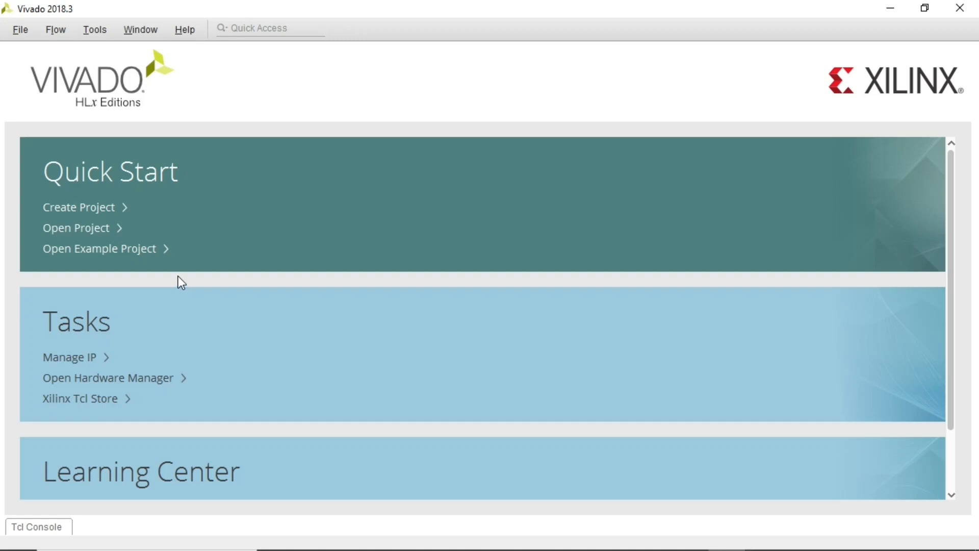
# - Start creating a new project in Vivado 2018.3
pyautogui.click(25, 29)
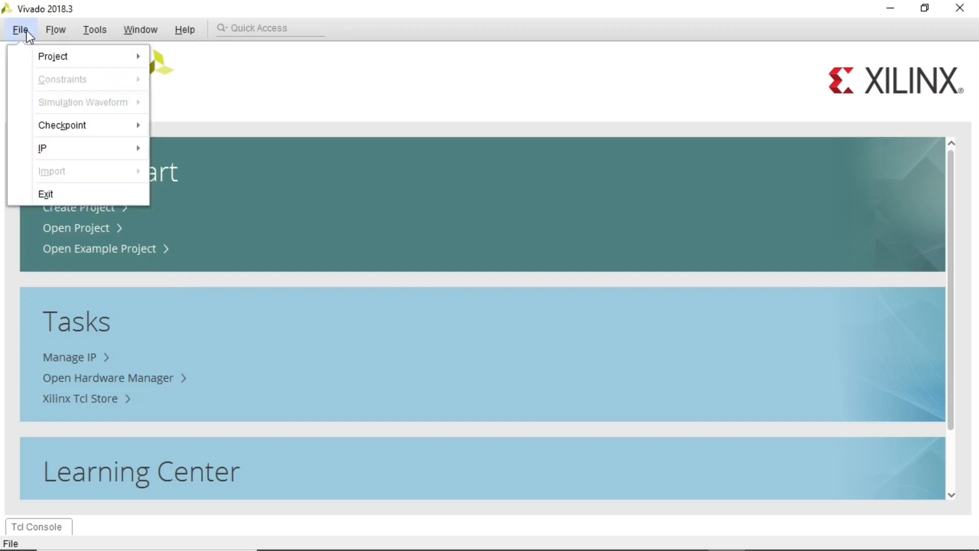
pyautogui.moveTo(57, 59)
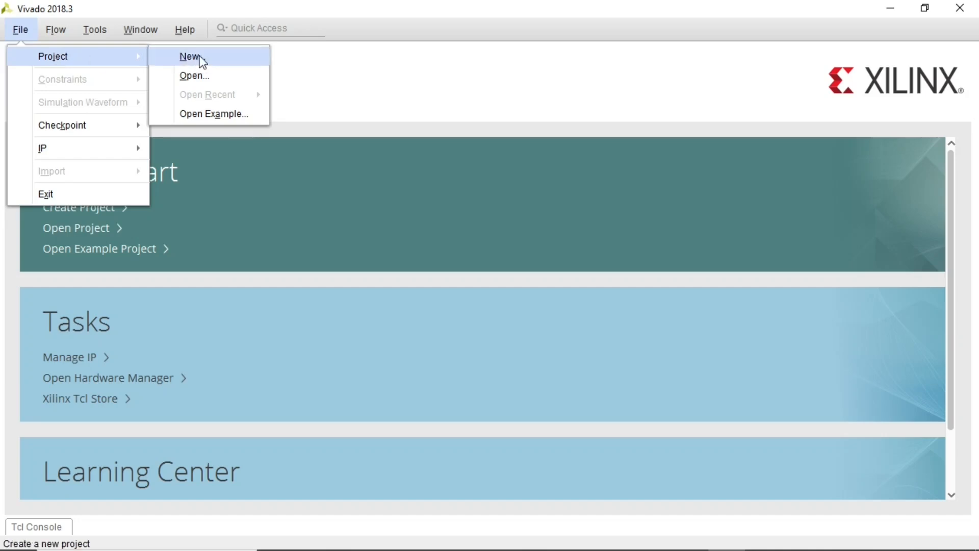